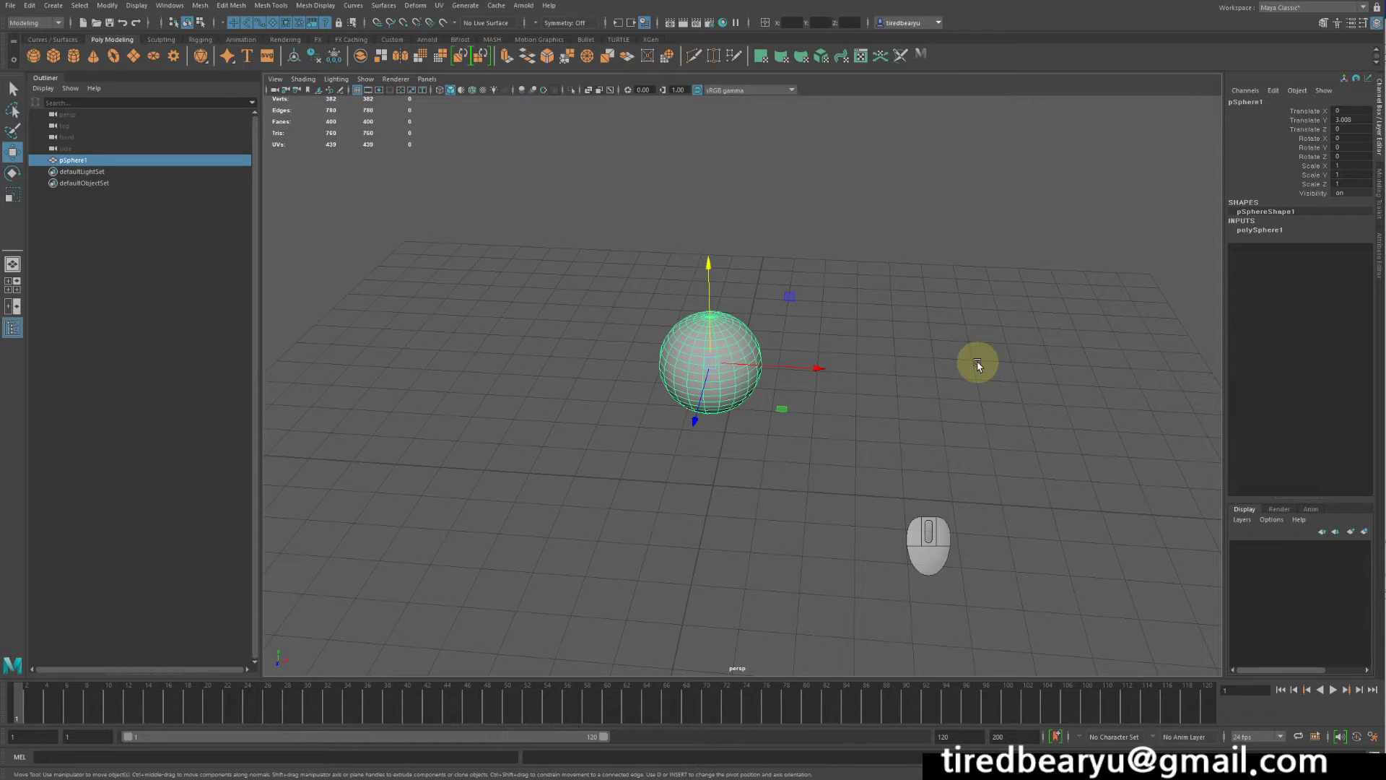
# - Set the sphere's Translate X, Y and Z values to 0
pyautogui.keyDown('alt'); pyautogui.moveTo(907, 355); pyautogui.dragTo(943, 313); pyautogui.keyUp('alt')
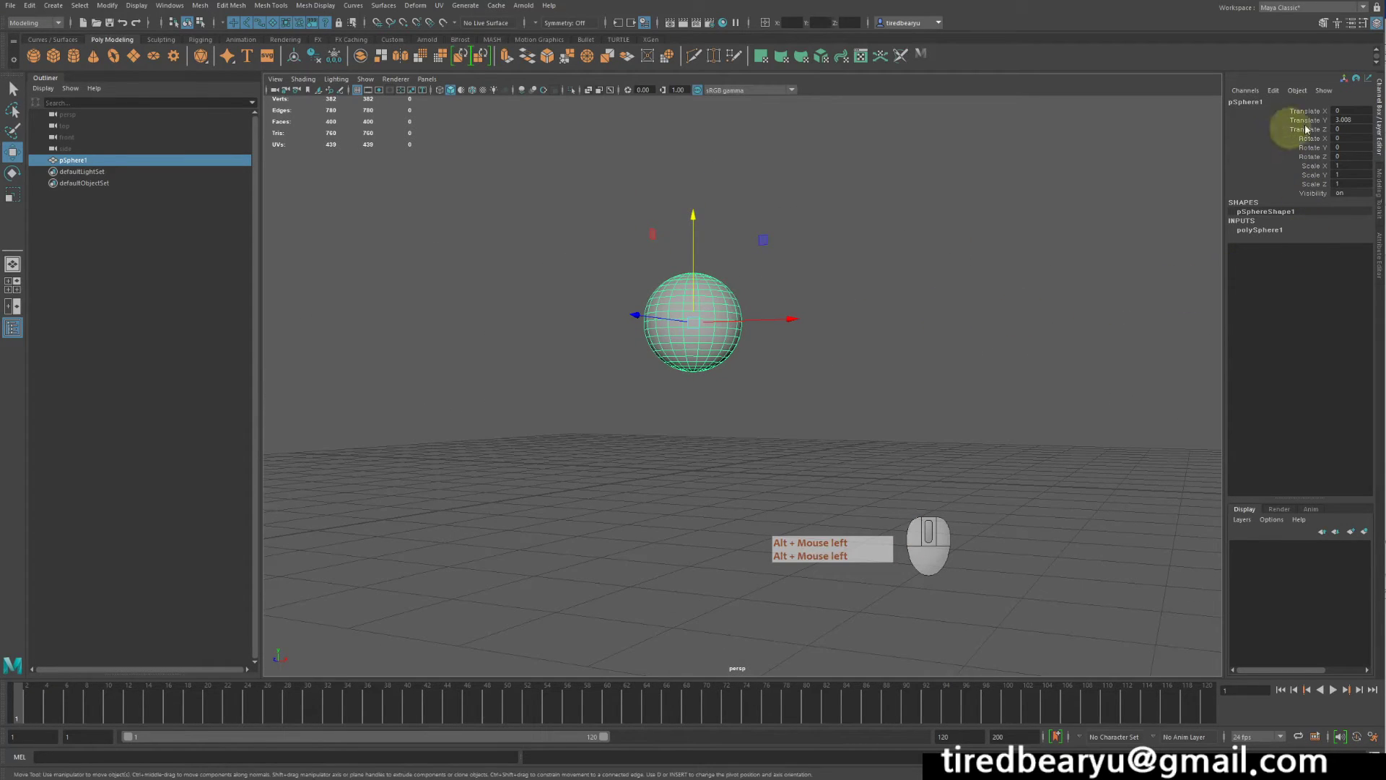
pyautogui.keyDown('alt'); pyautogui.moveTo(989, 331); pyautogui.dragTo(1020, 293, button='middle'); pyautogui.keyUp('alt')
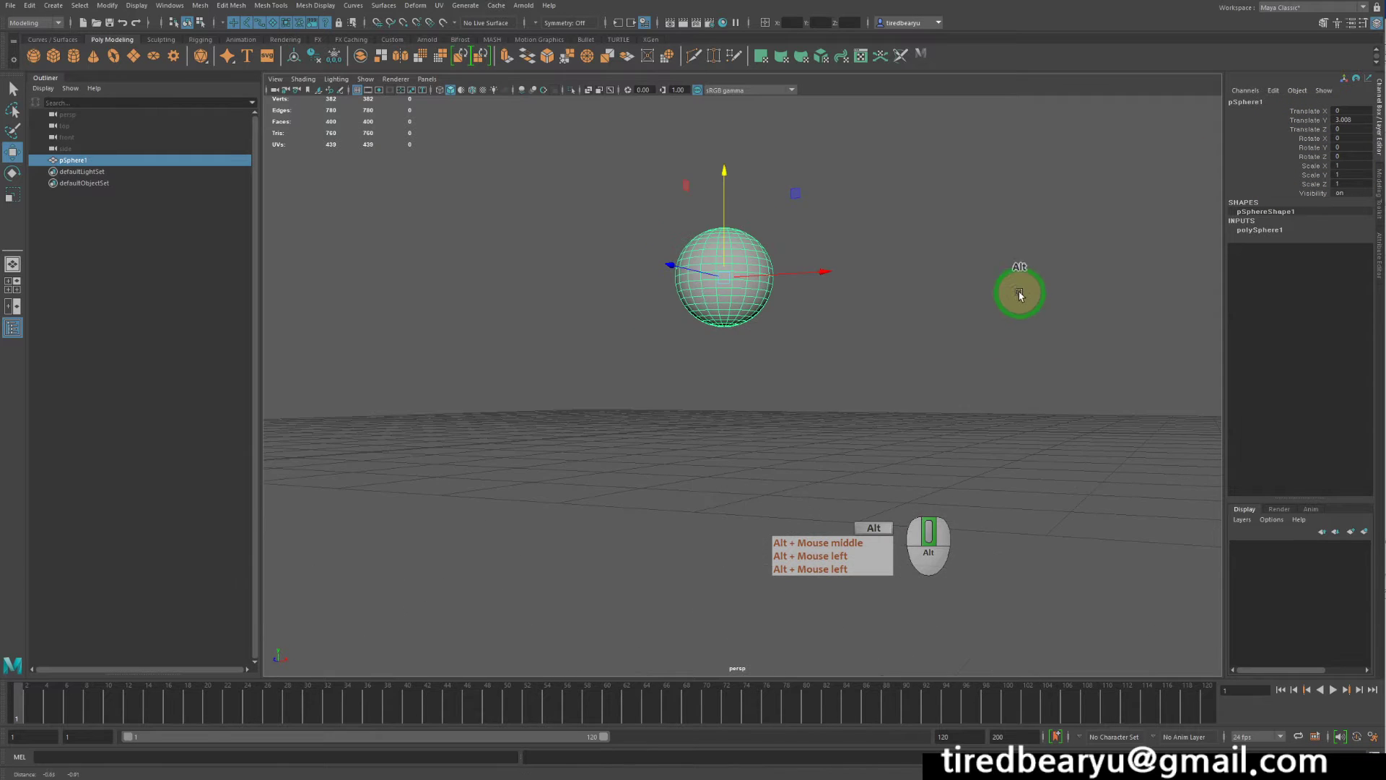
pyautogui.keyDown('alt'); pyautogui.moveTo(1019, 293); pyautogui.dragTo(1011, 300); pyautogui.keyUp('alt')
pyautogui.moveTo(1356, 110); pyautogui.dragTo(1364, 124)
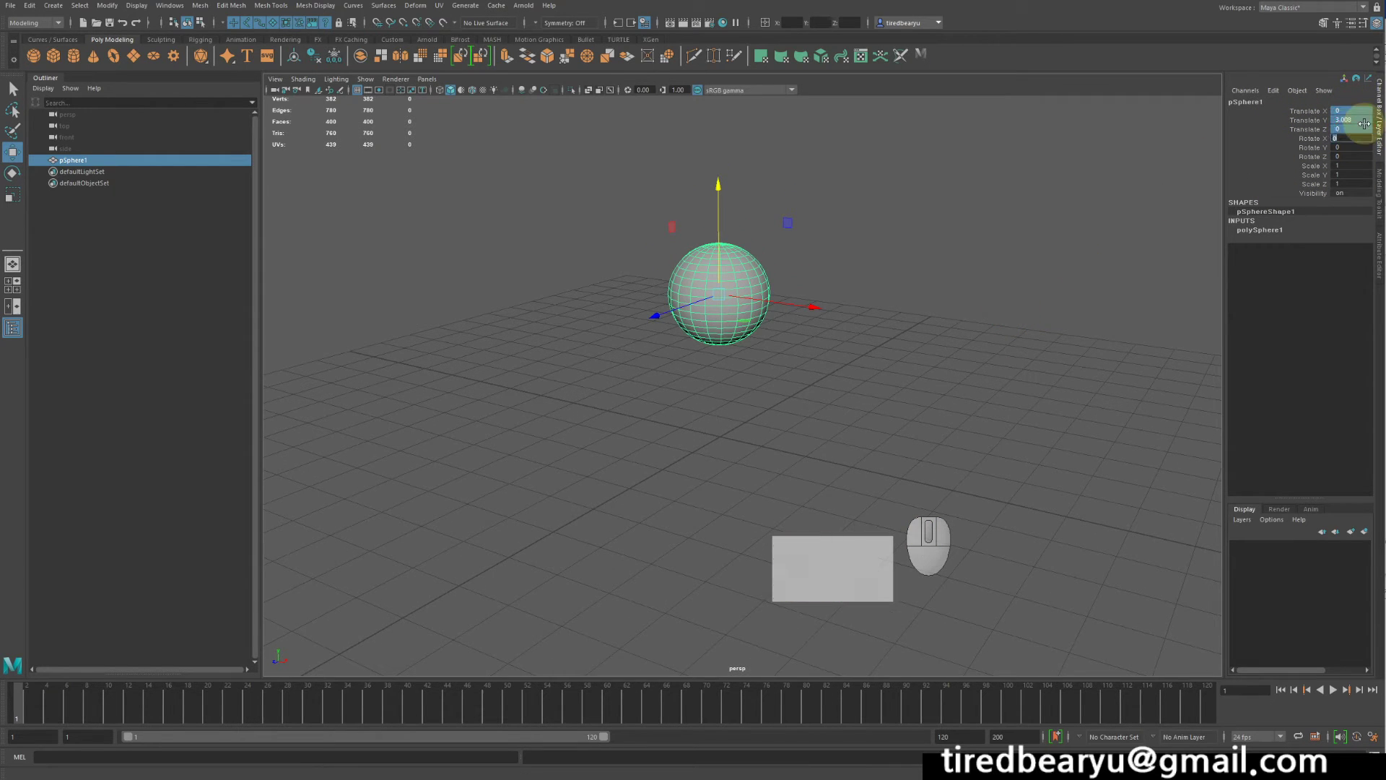
pyautogui.write('0')
pyautogui.press('Return')
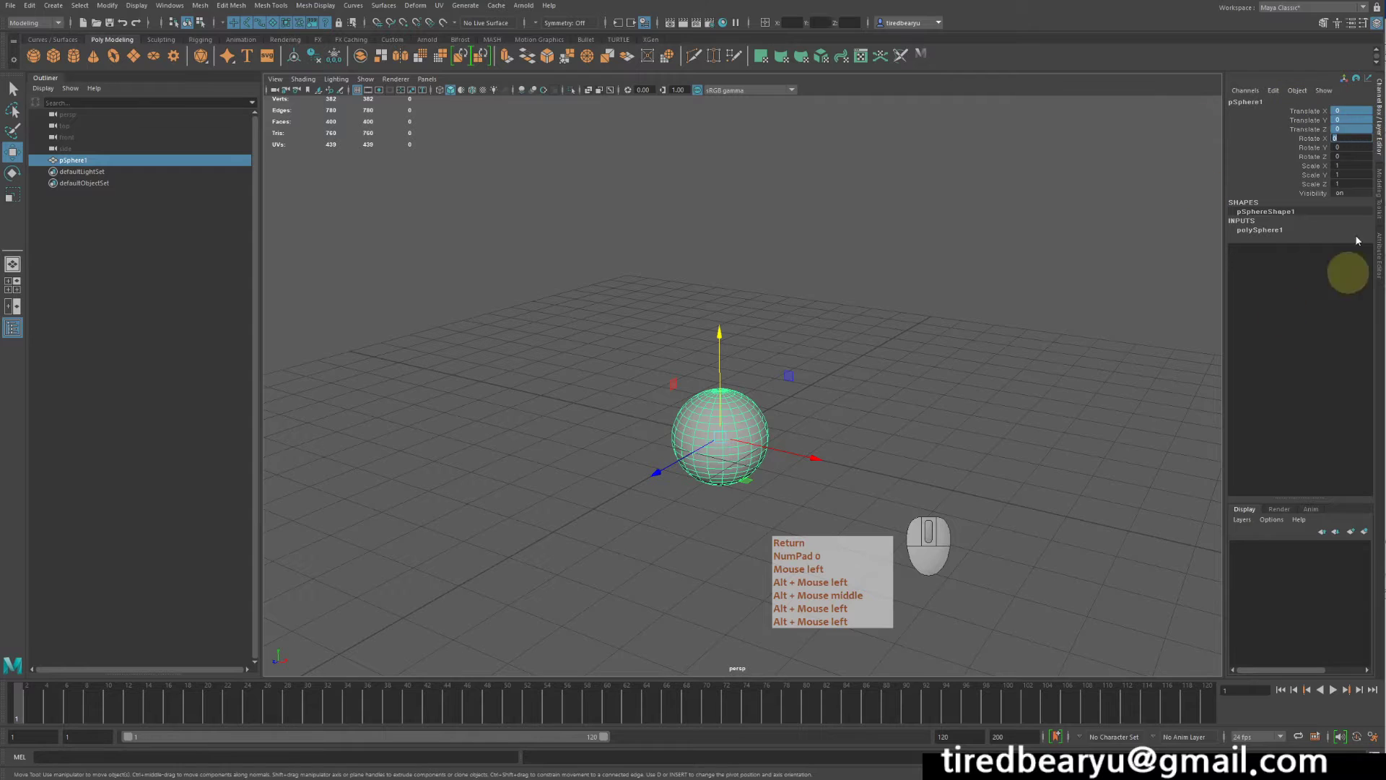
# - Move the sphere to about -6.37, 7.16, 3.27 and rotate it to about 36.6, 51.4, -49.6 degrees
pyautogui.keyDown('alt'); pyautogui.moveTo(1051, 426); pyautogui.dragTo(1049, 408); pyautogui.keyUp('alt')
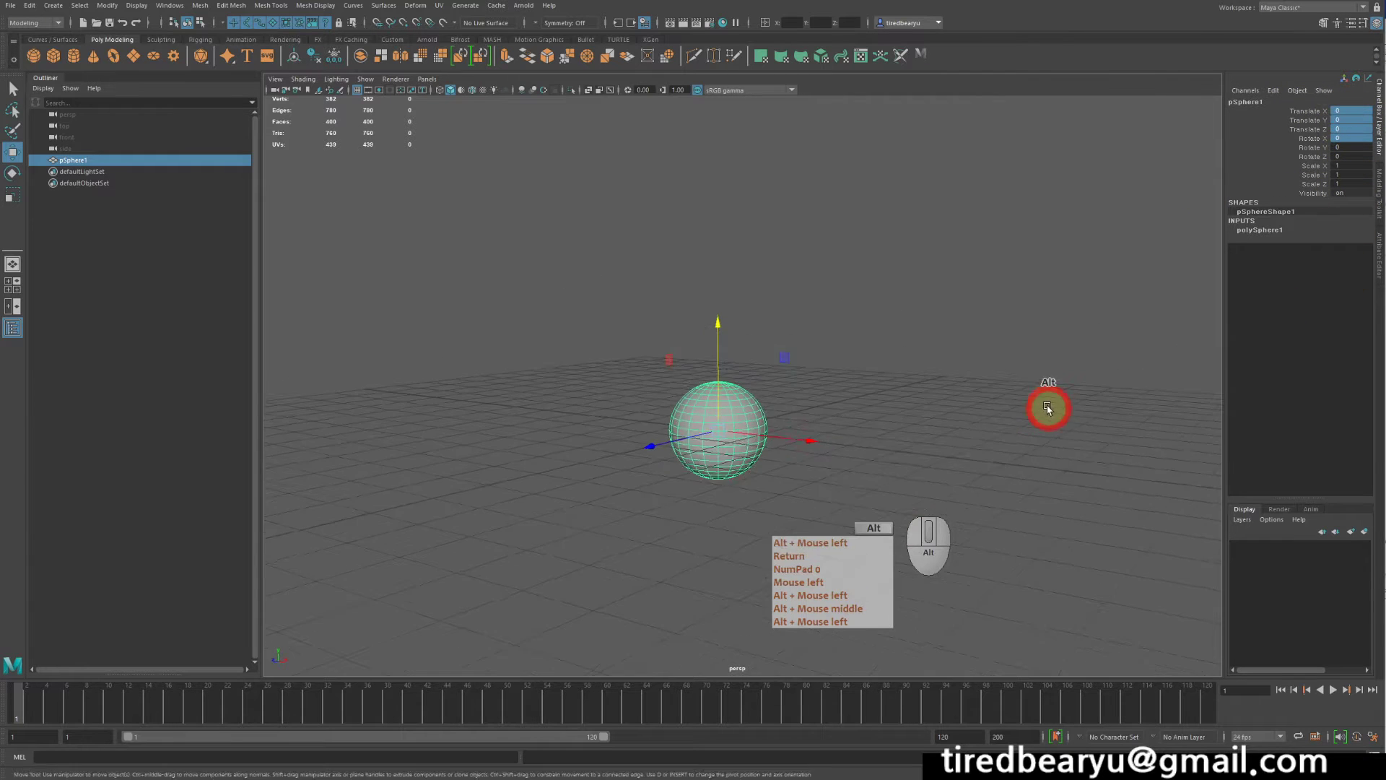
pyautogui.keyDown('alt'); pyautogui.moveTo(1049, 408); pyautogui.dragTo(940, 340, button='right'); pyautogui.keyUp('alt')
pyautogui.keyDown('alt'); pyautogui.moveTo(939, 339); pyautogui.dragTo(1016, 349, button='middle'); pyautogui.keyUp('alt')
pyautogui.press('w')
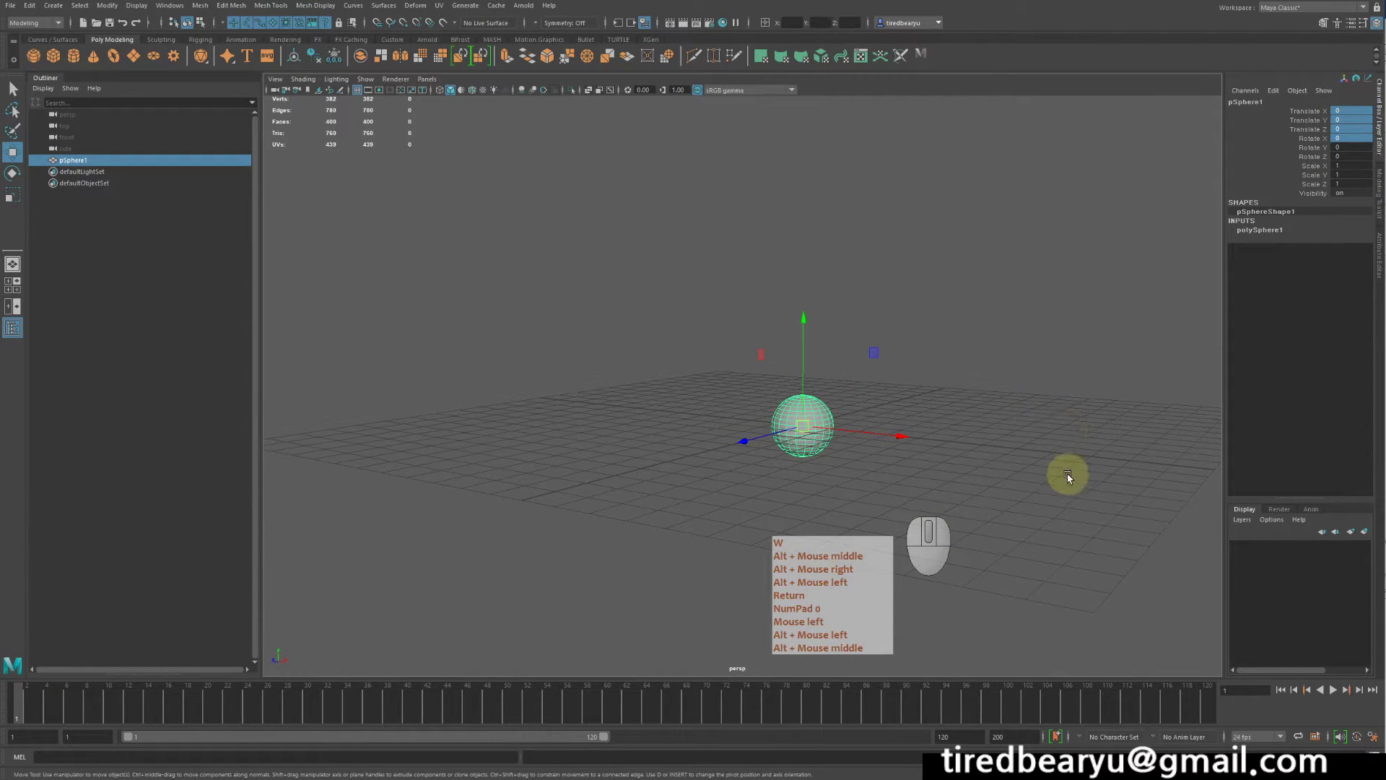
pyautogui.moveTo(1083, 474); pyautogui.dragTo(879, 235, button='middle')
pyautogui.press('e')
pyautogui.moveTo(612, 250)
pyautogui.mouseDown()
pyautogui.moveTo(617, 276)
pyautogui.moveTo(631, 263)
pyautogui.mouseUp()
# - Scale the sphere non-uniformly to about 0.64 in X, 1.31 in Y and 1.71 in Z
pyautogui.press('r')
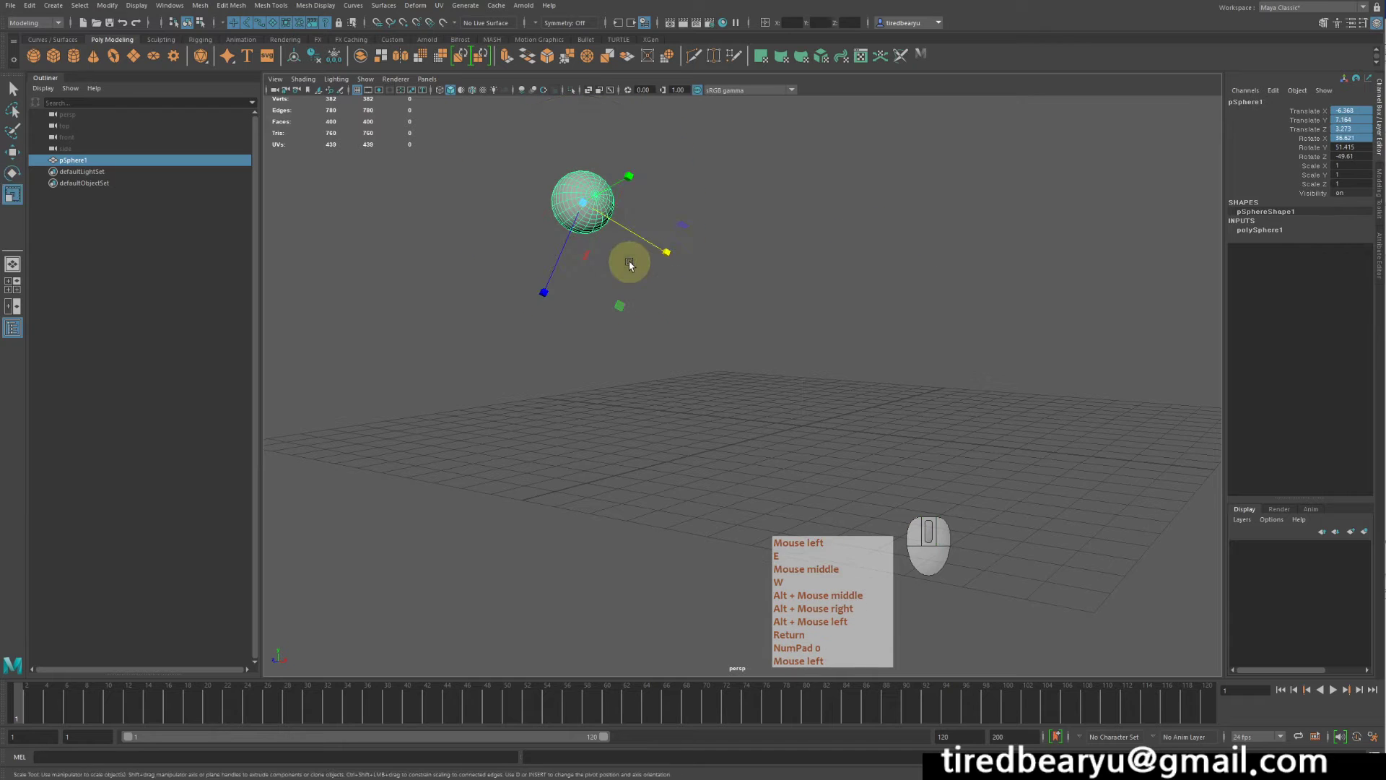
pyautogui.moveTo(631, 262); pyautogui.dragTo(578, 248, button='middle')
pyautogui.press('e')
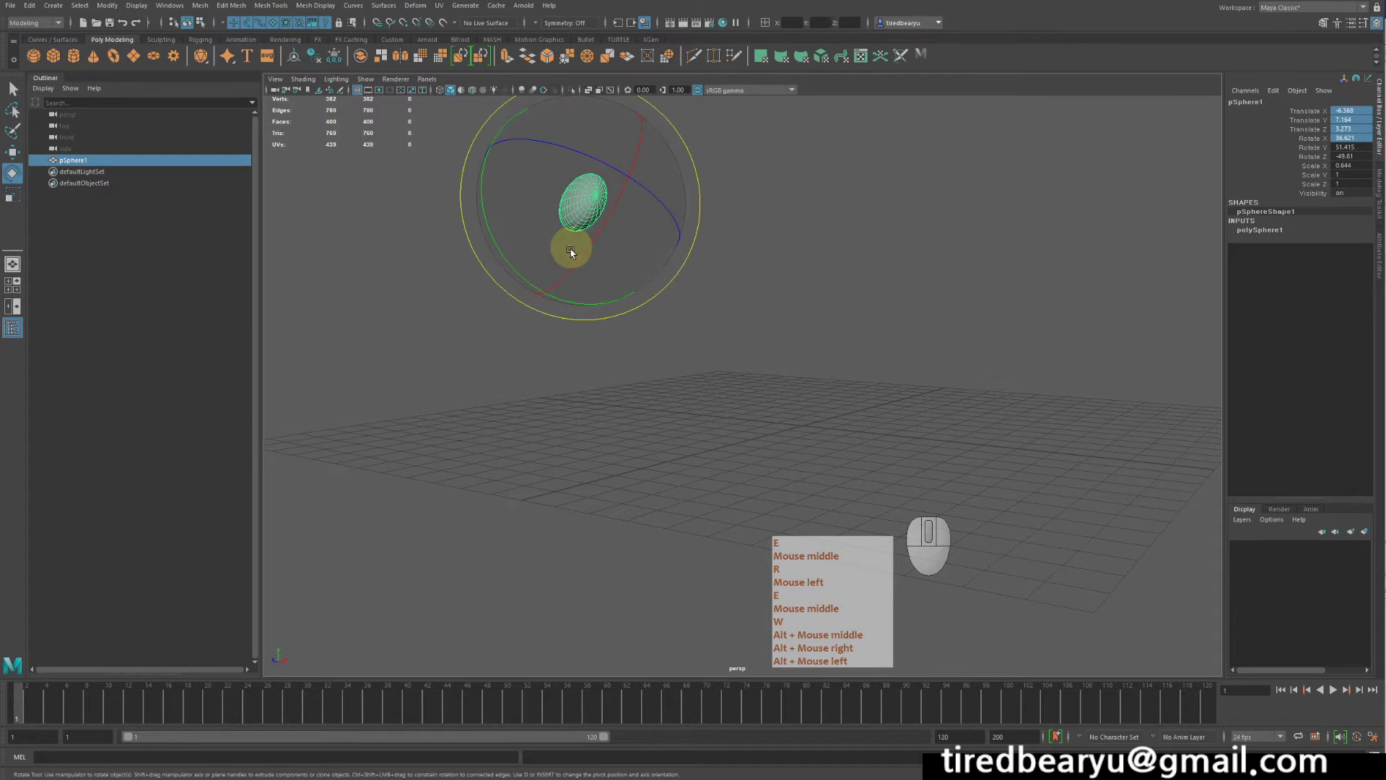
pyautogui.press('r')
pyautogui.moveTo(544, 298); pyautogui.dragTo(705, 298)
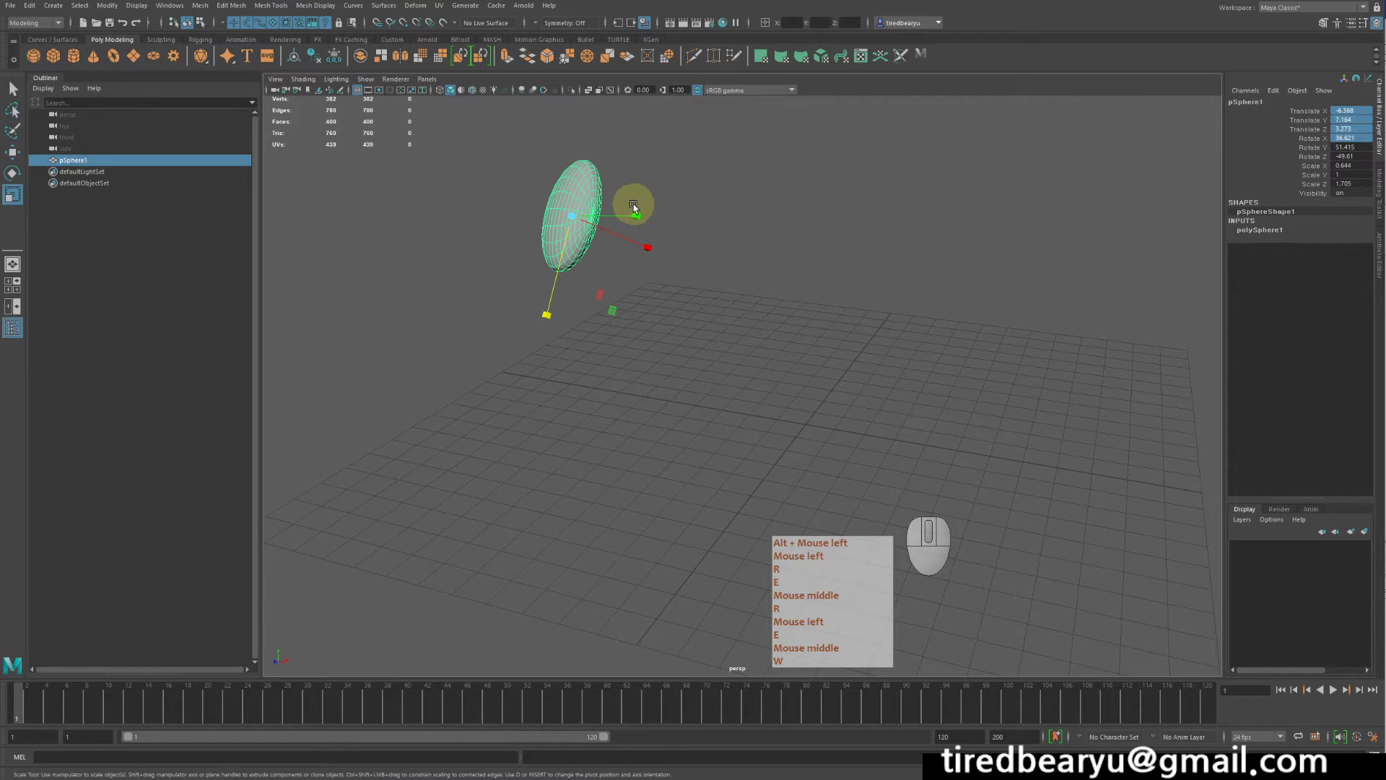
pyautogui.moveTo(636, 215); pyautogui.dragTo(672, 213)
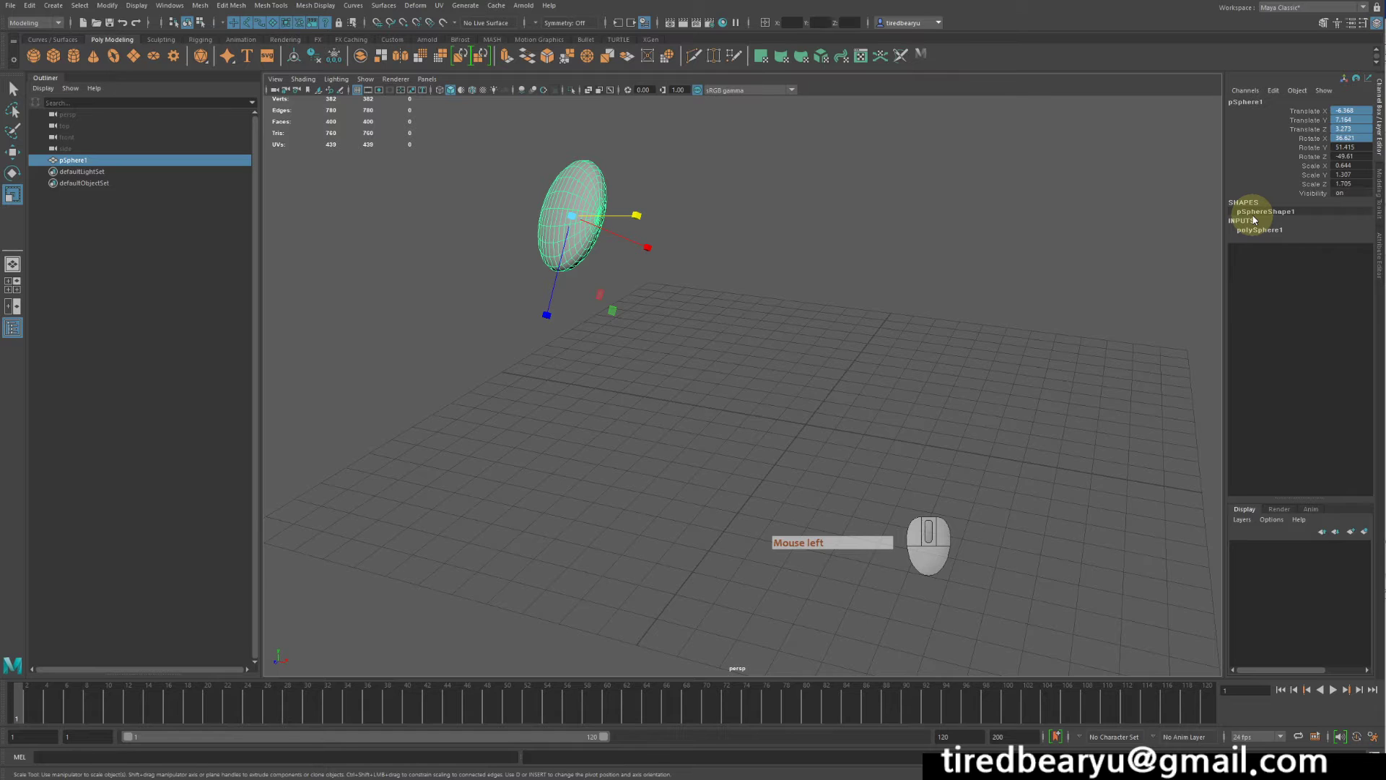
# - Show the sphere's Attribute Editor and examine its transform, polySphere and shape node attributes
pyautogui.keyDown('alt'); pyautogui.moveTo(1052, 266); pyautogui.dragTo(454, 288); pyautogui.keyUp('alt')
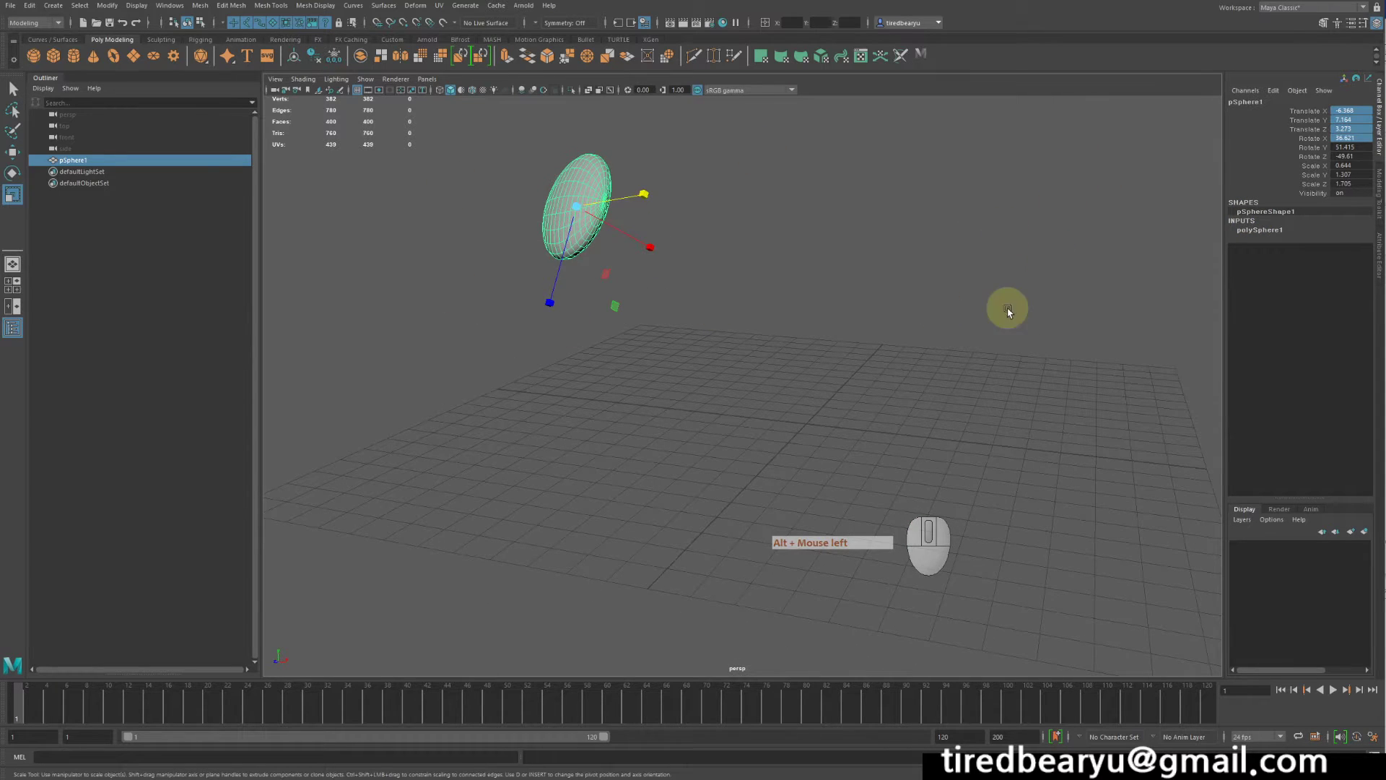
pyautogui.keyDown('alt'); pyautogui.moveTo(1009, 311); pyautogui.dragTo(1340, 217, button='middle'); pyautogui.keyUp('alt')
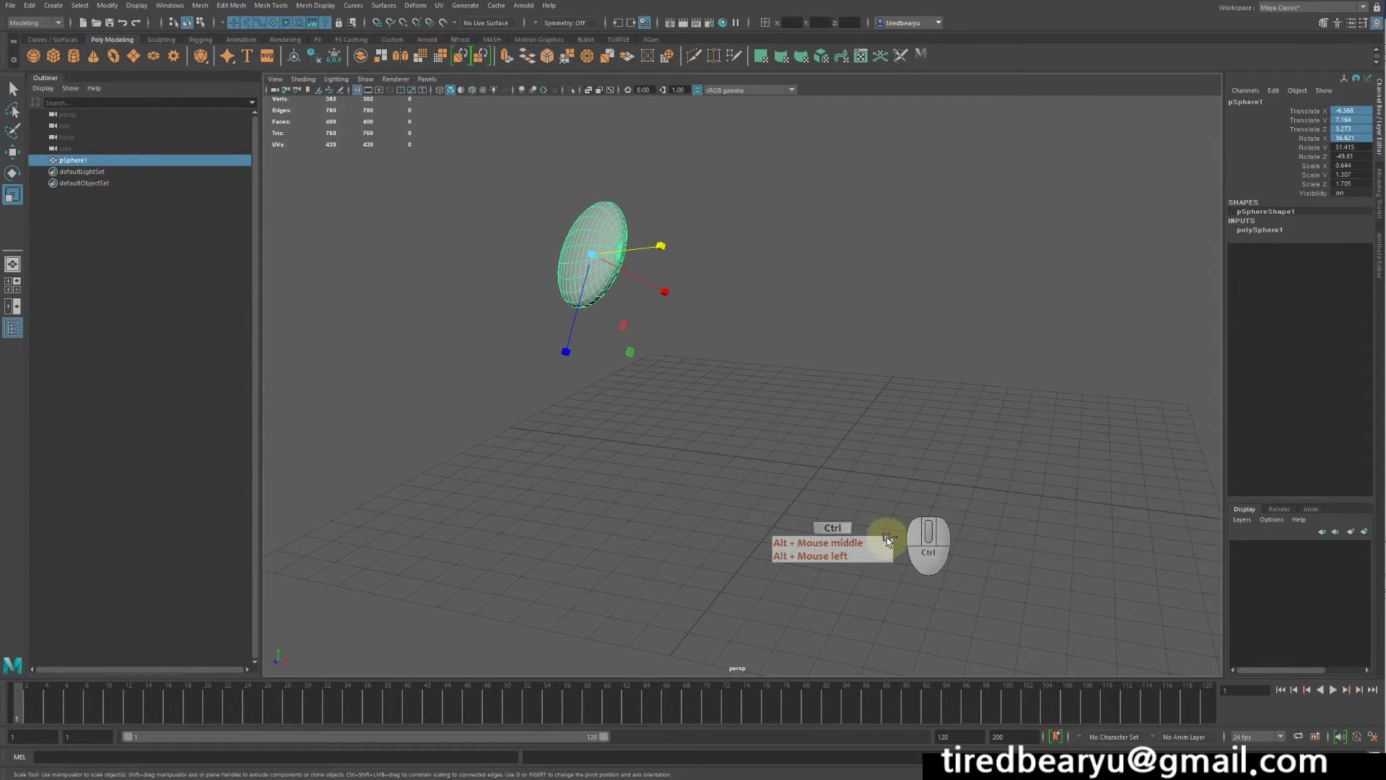
pyautogui.hotkey('ctrl', 'a')
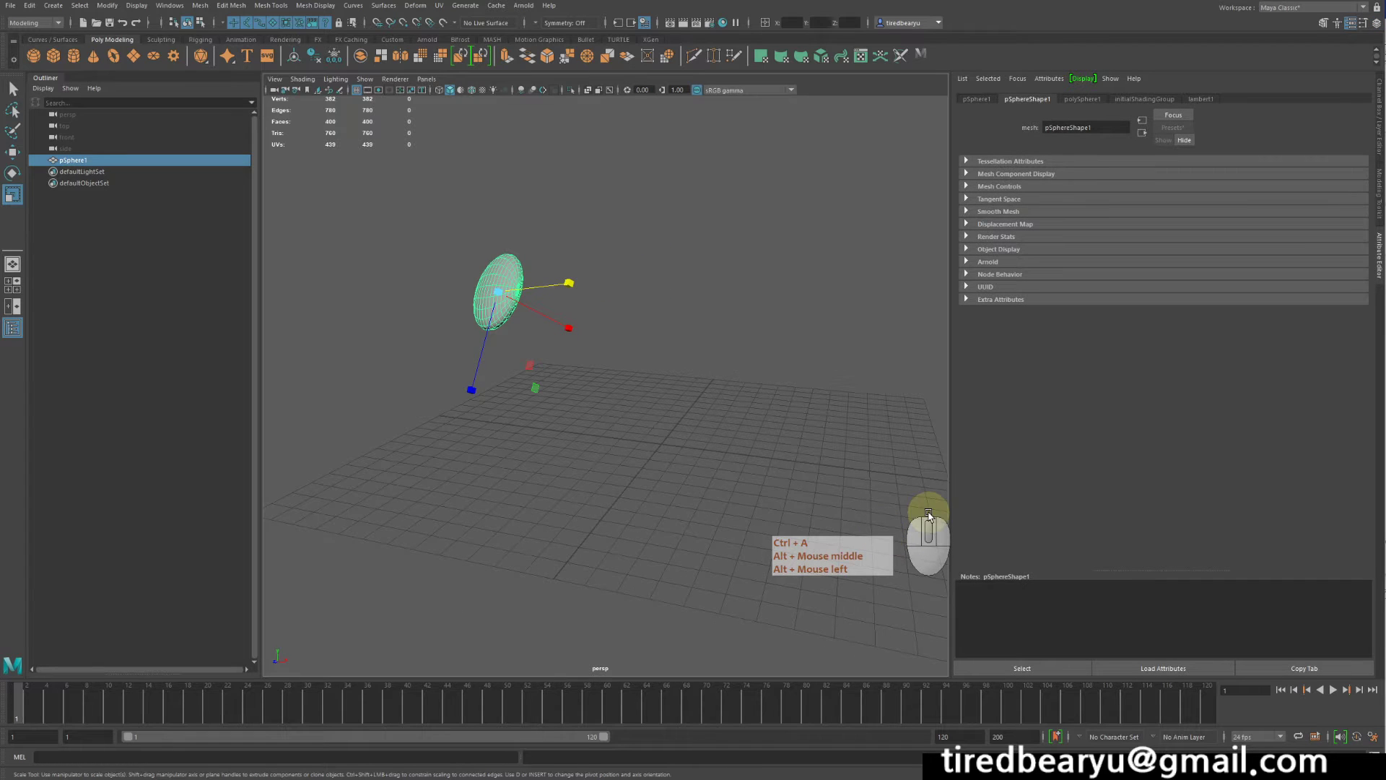
pyautogui.moveTo(1375, 280); pyautogui.dragTo(1337, 283)
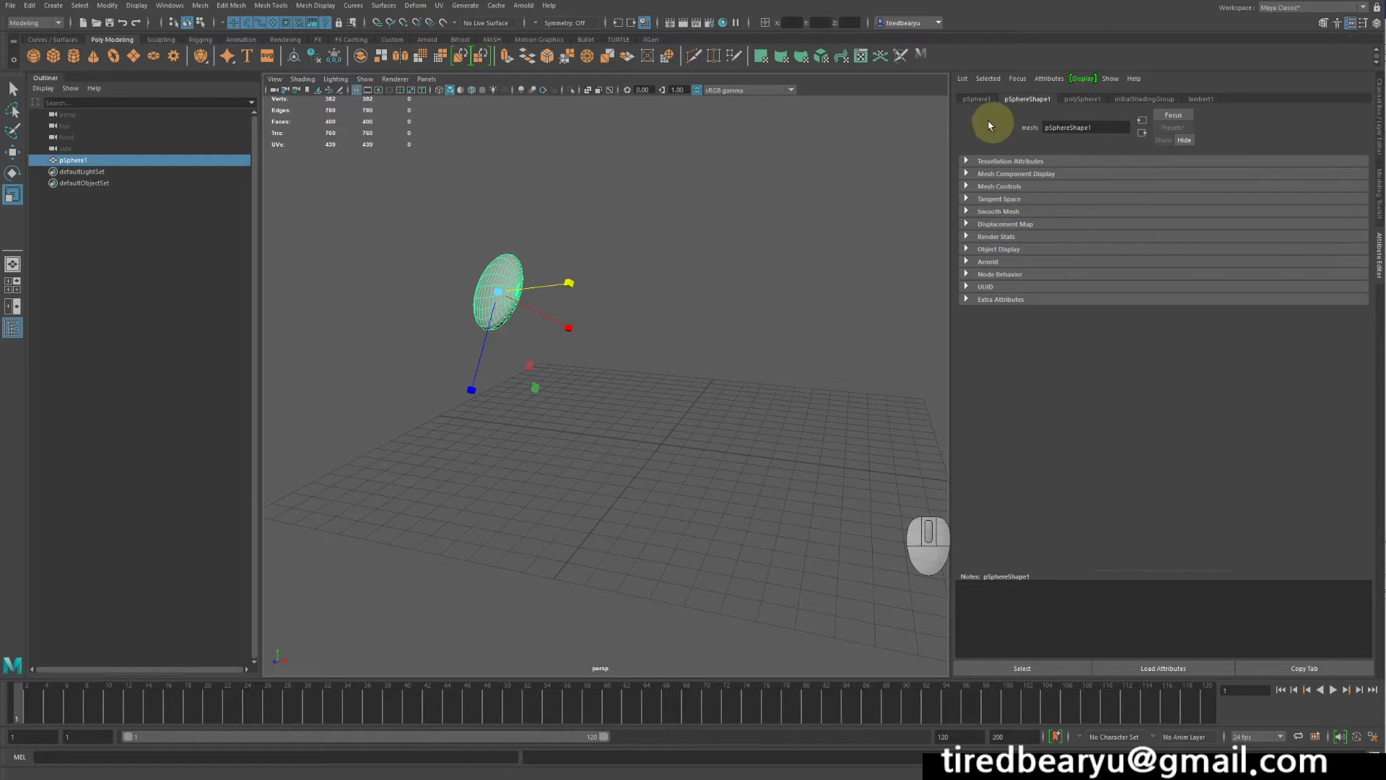
pyautogui.click(976, 99)
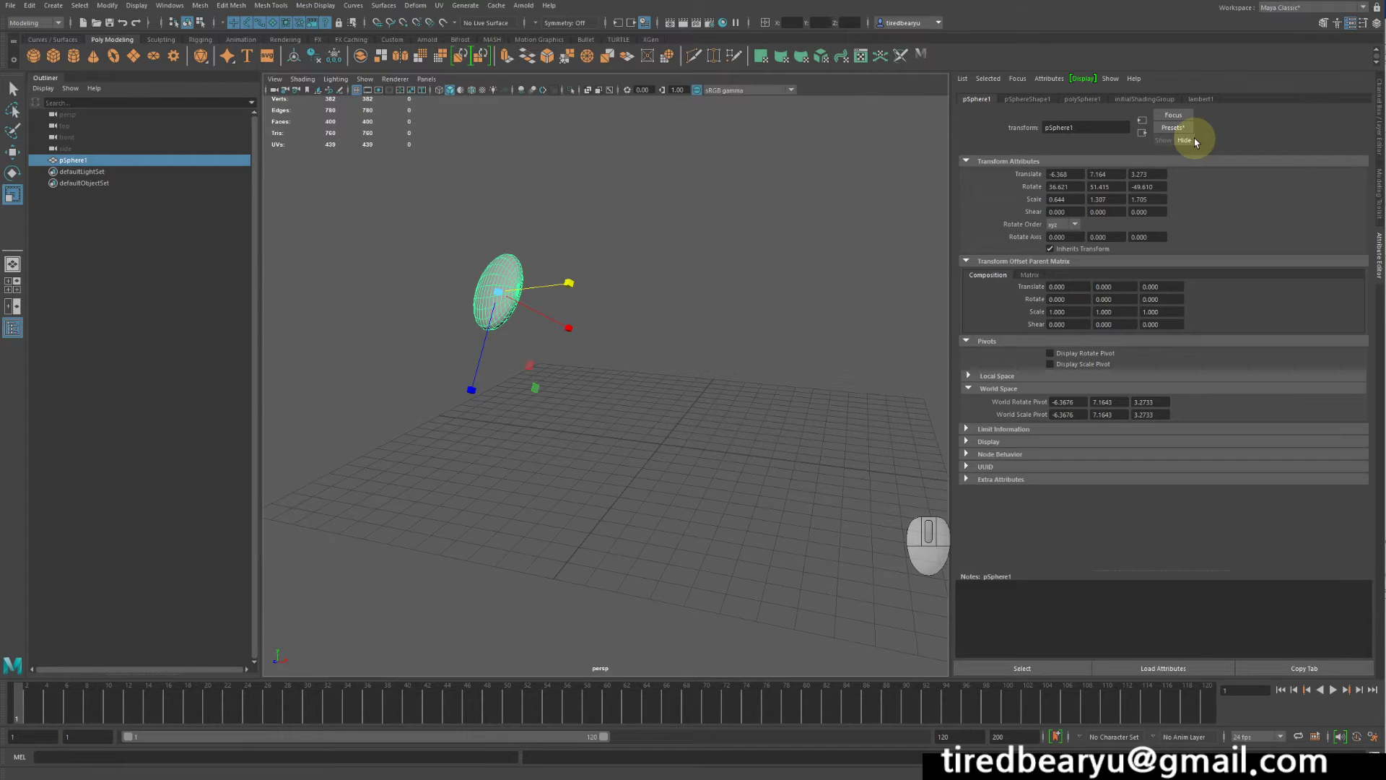
pyautogui.click(1094, 102)
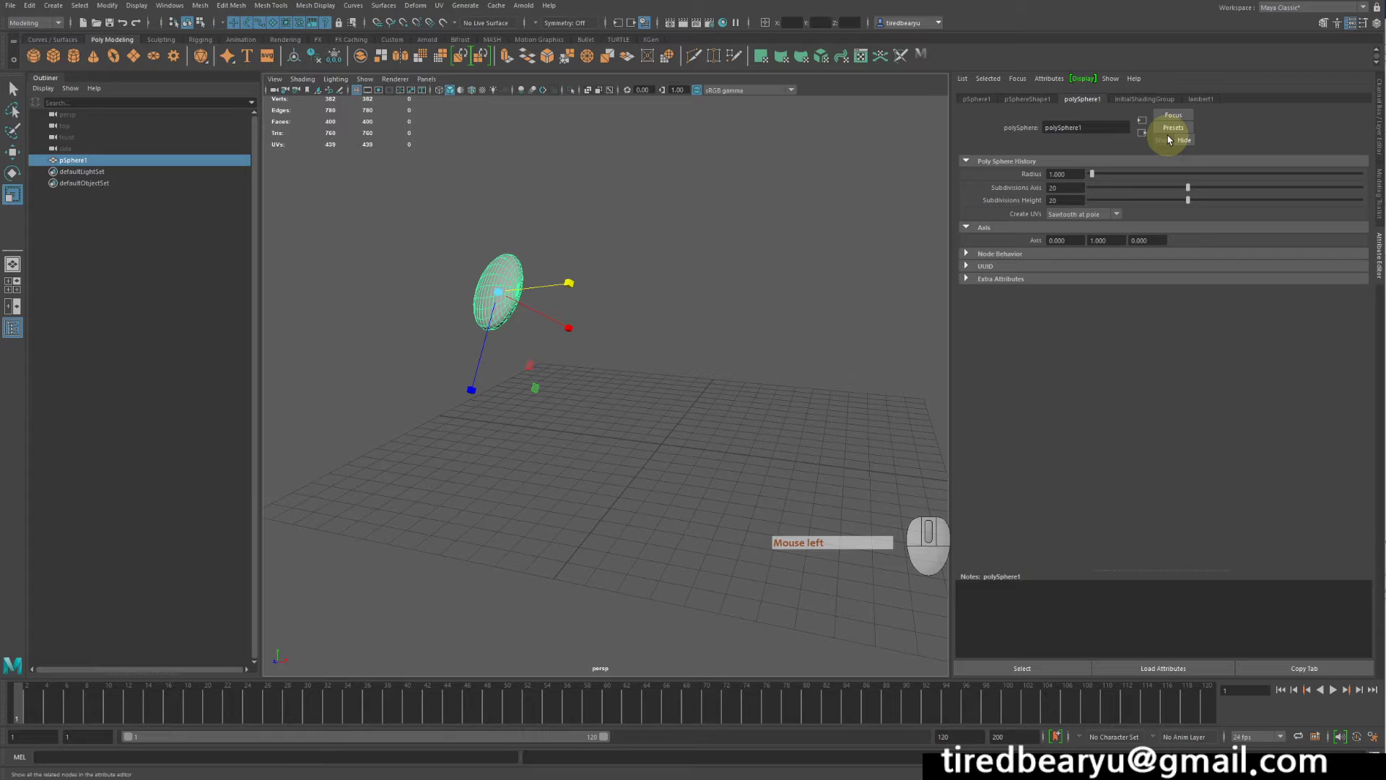
pyautogui.click(1041, 107)
pyautogui.click(1040, 98)
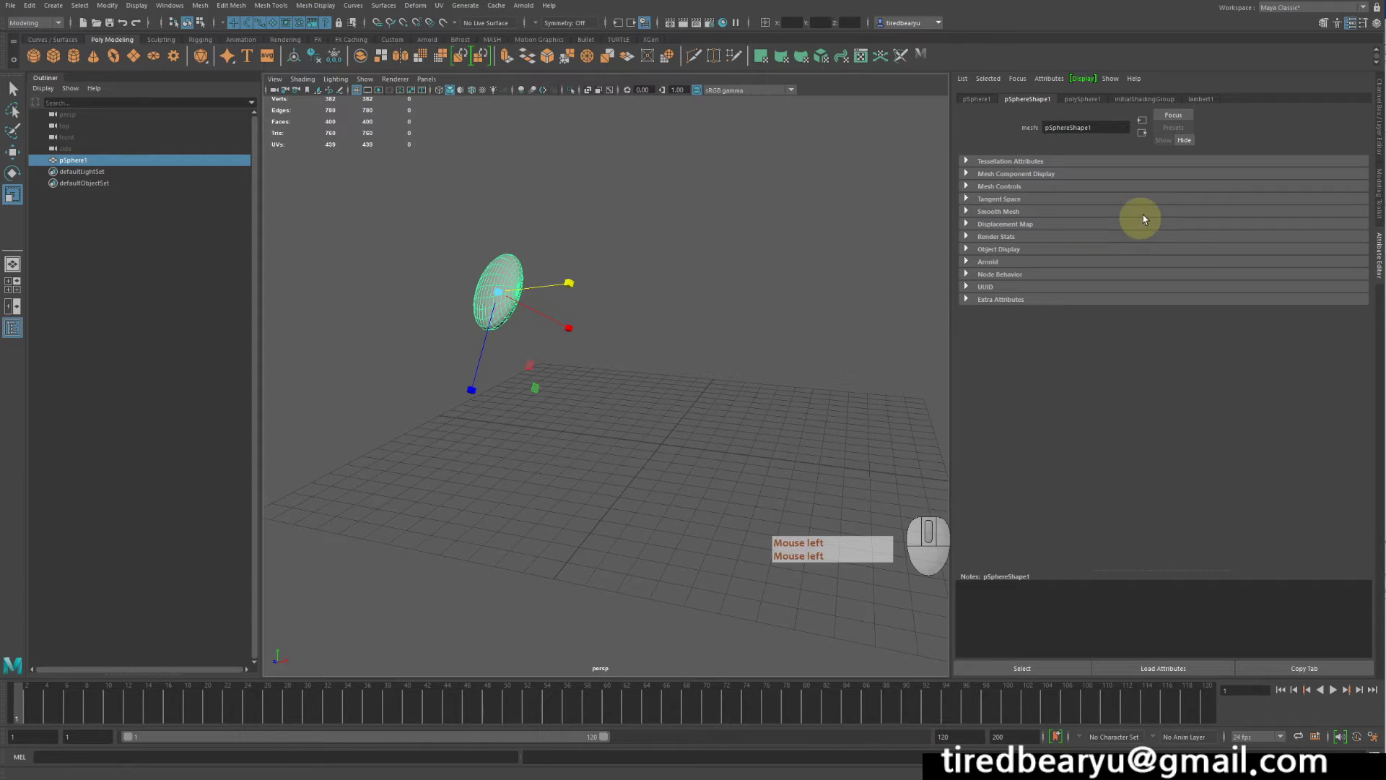
# - Save the sphere's transform attributes as a preset named position_test
pyautogui.click(974, 98)
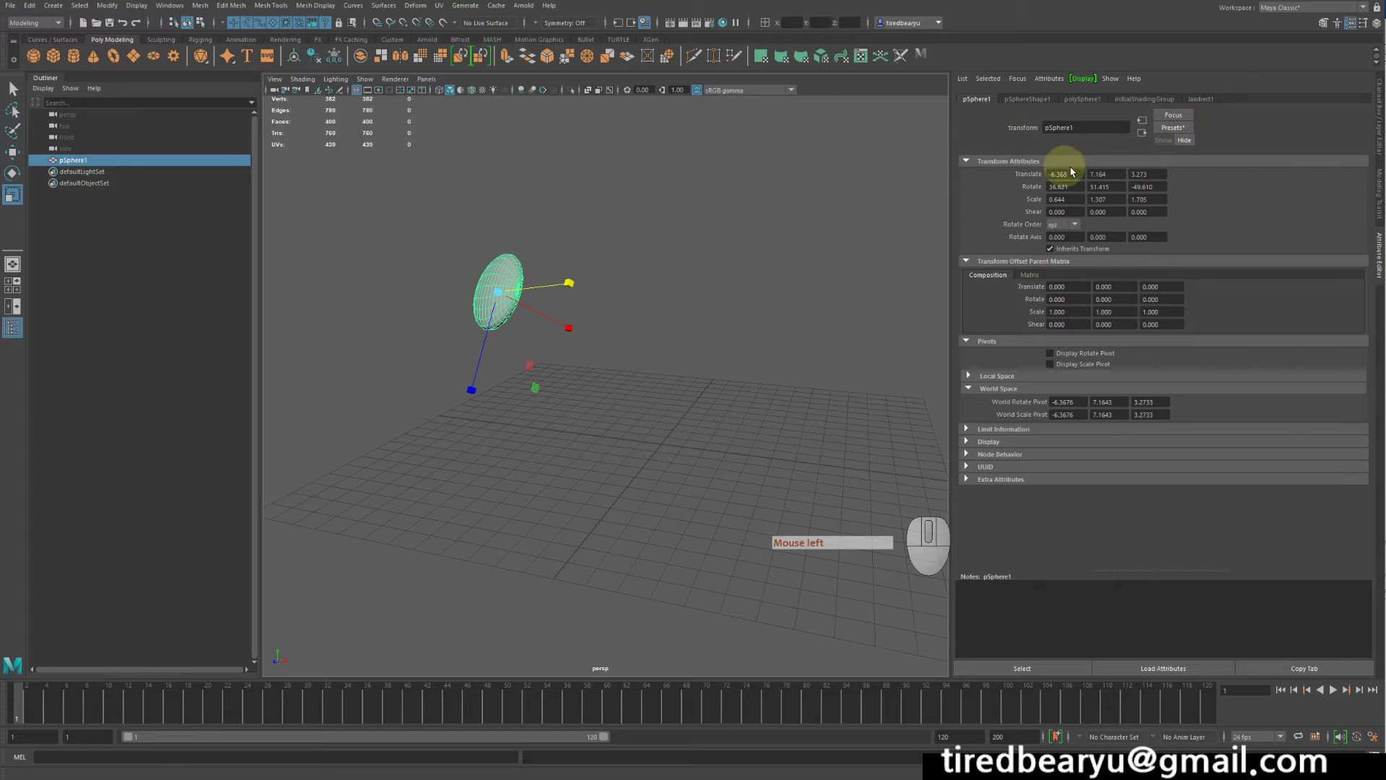
pyautogui.click(1171, 128)
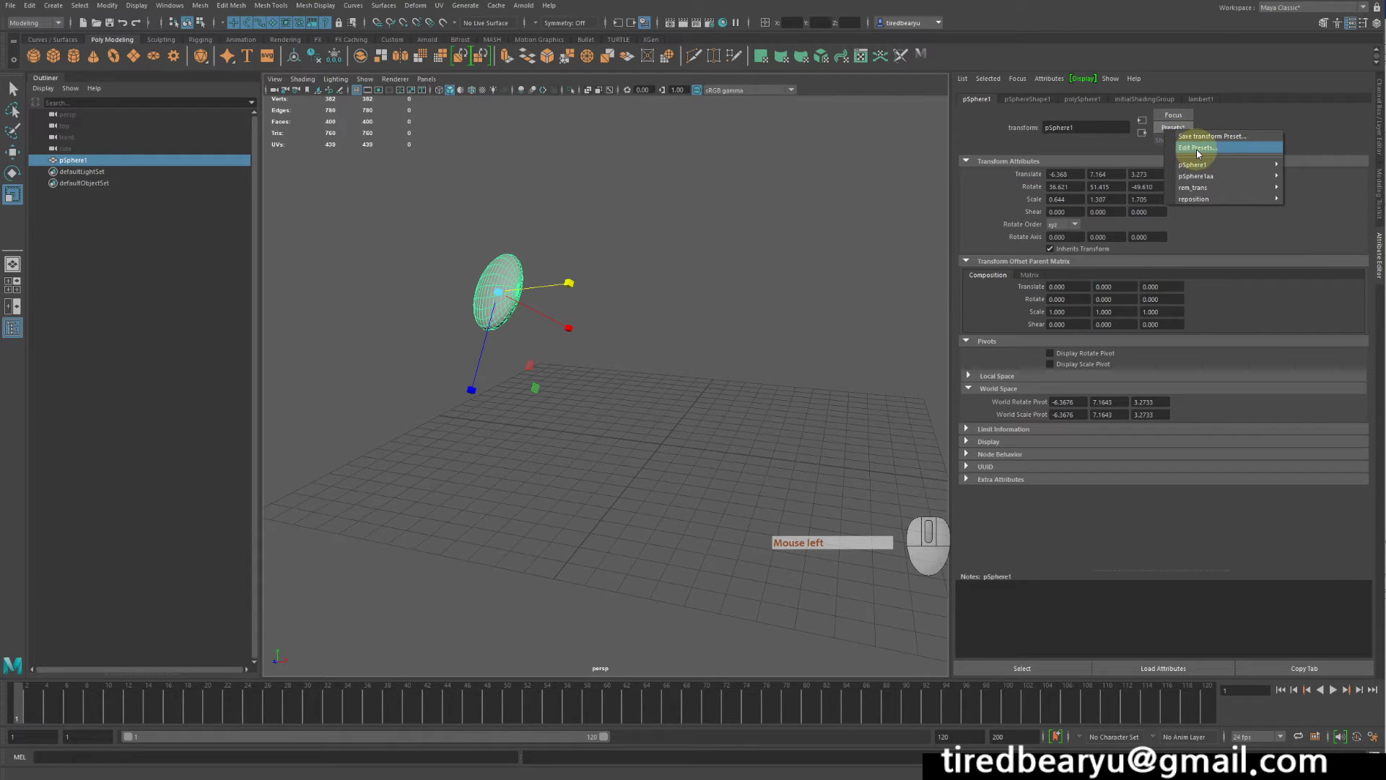
pyautogui.moveTo(1207, 199)
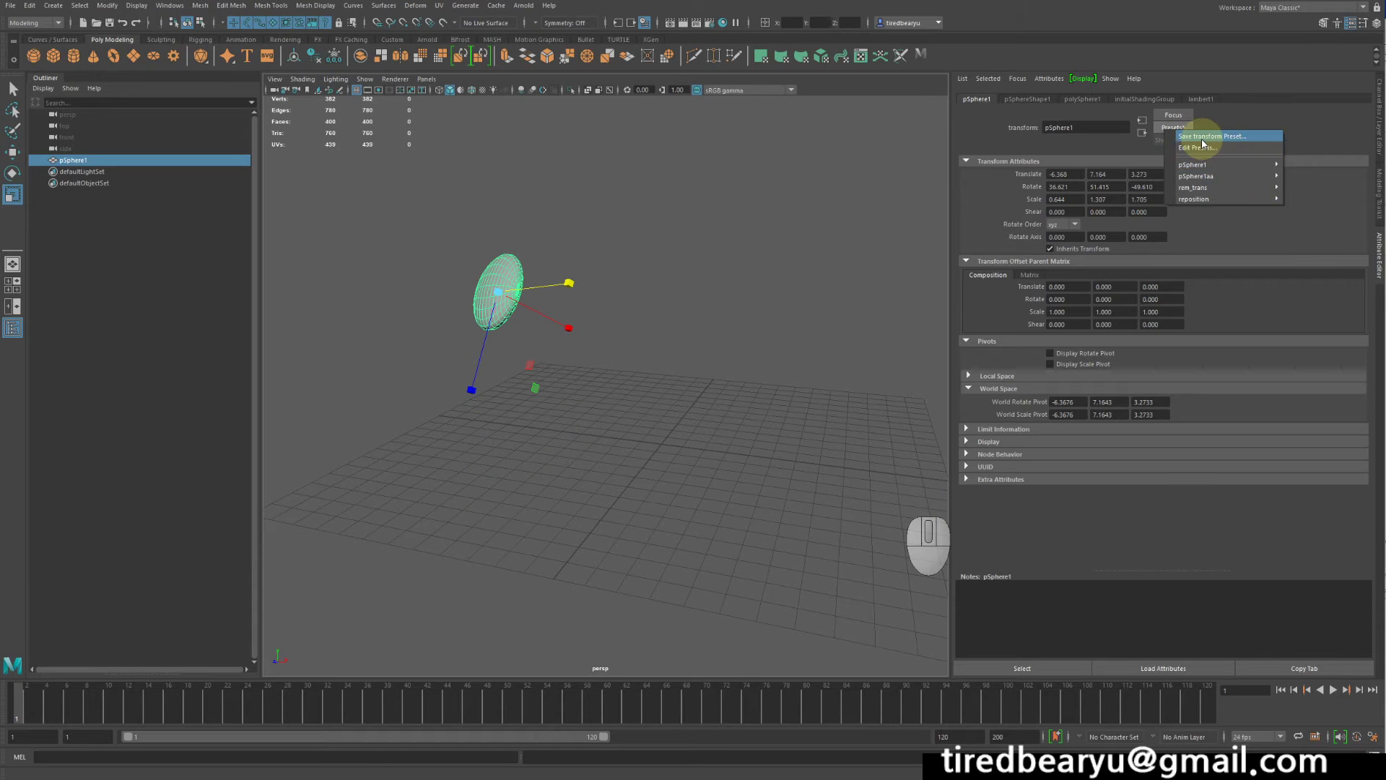
pyautogui.click(1225, 136)
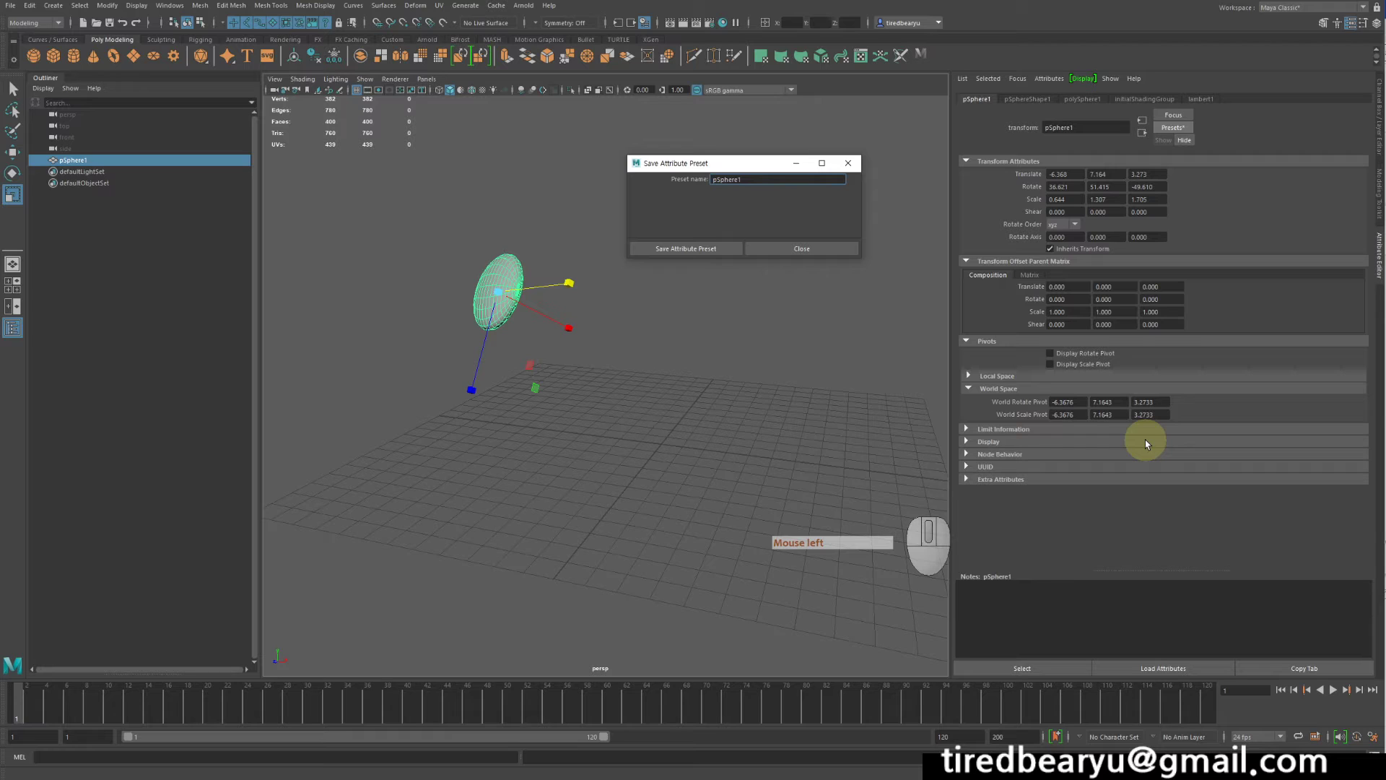
pyautogui.click(766, 179)
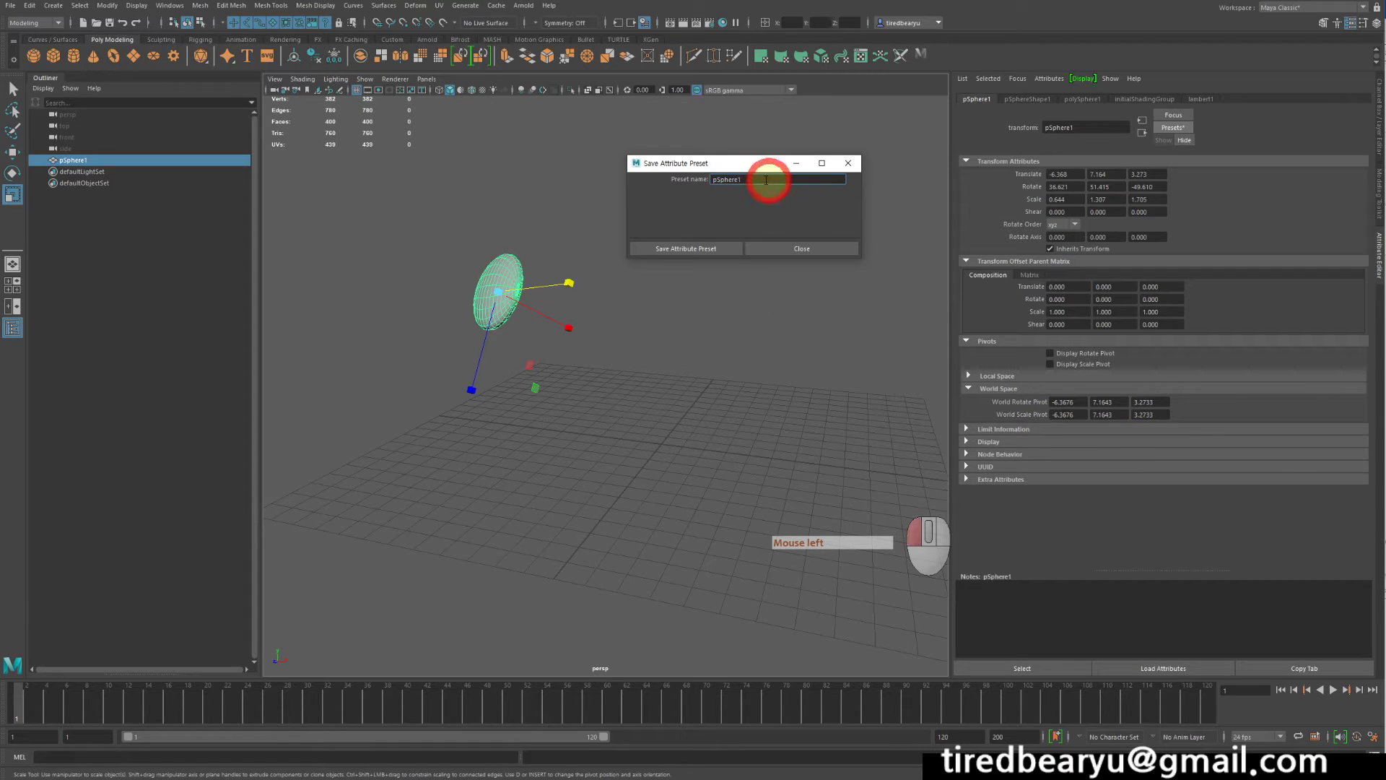
pyautogui.doubleClick(765, 180)
pyautogui.write('pito')
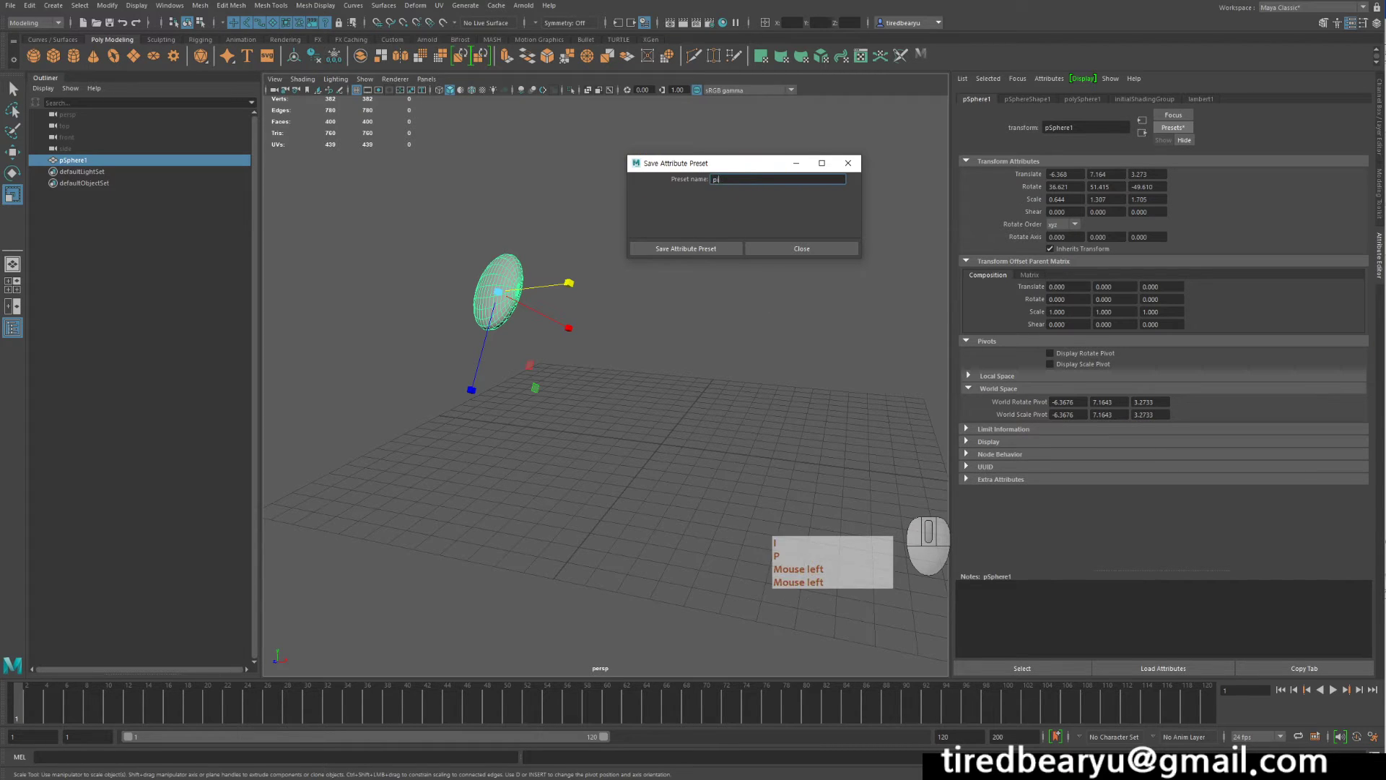
pyautogui.press('BackSpace')
pyautogui.press('BackSpace')
pyautogui.write('po')
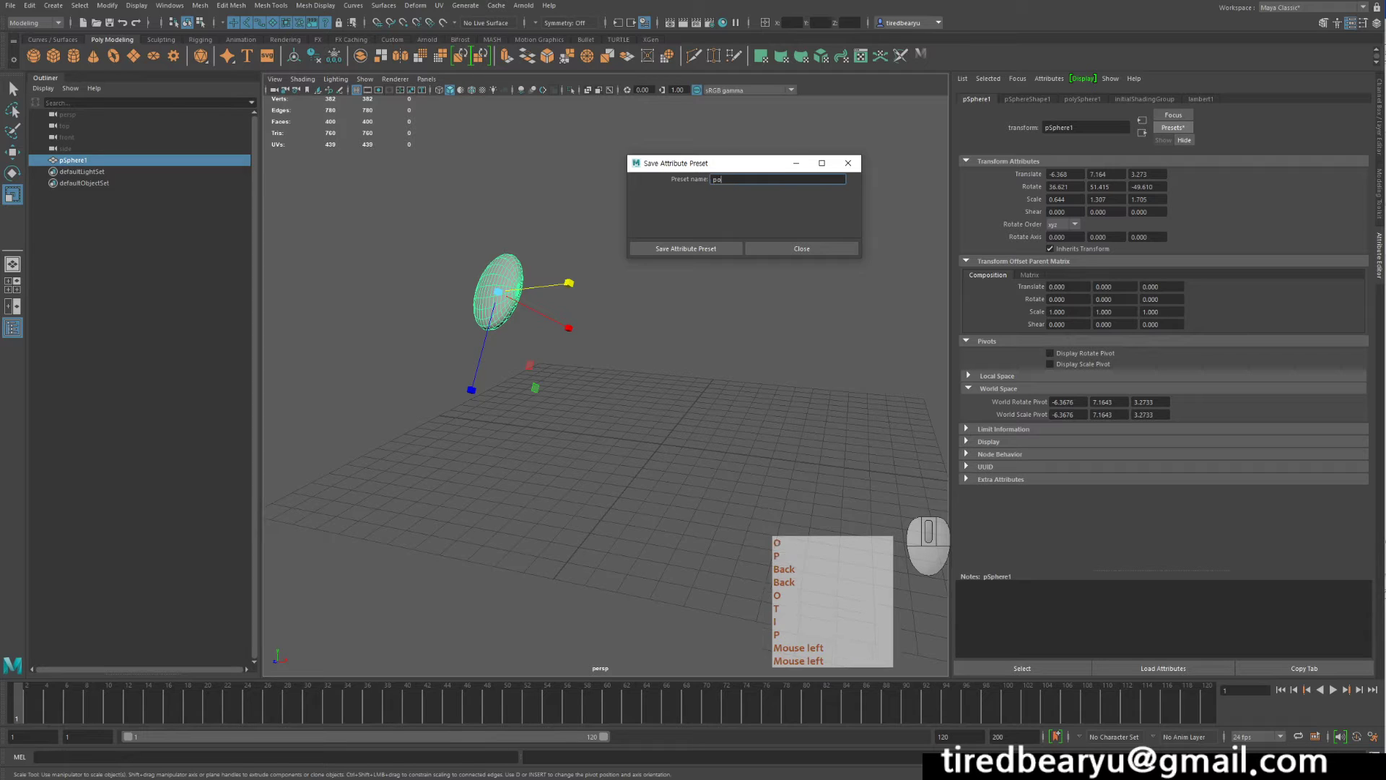
pyautogui.write('sitio')
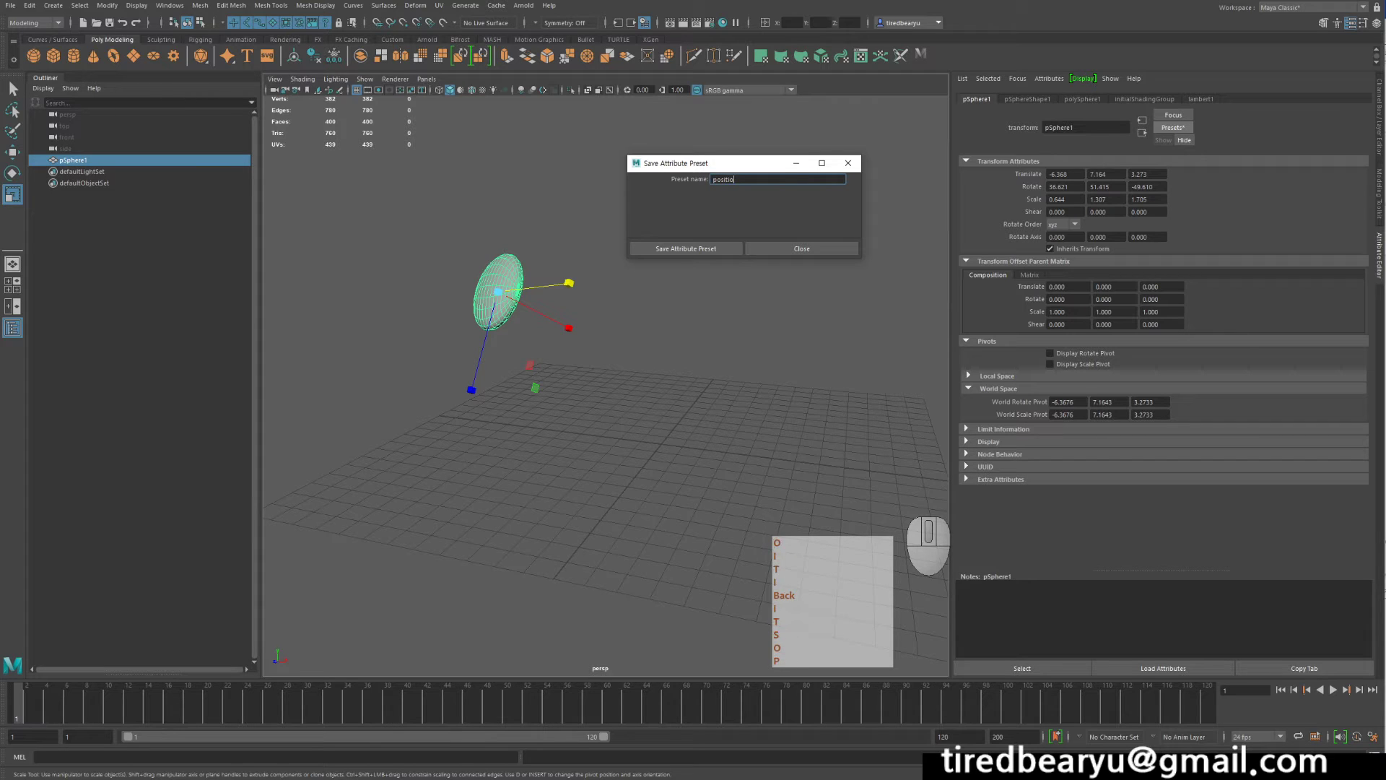
pyautogui.write('n_test')
pyautogui.press('Return')
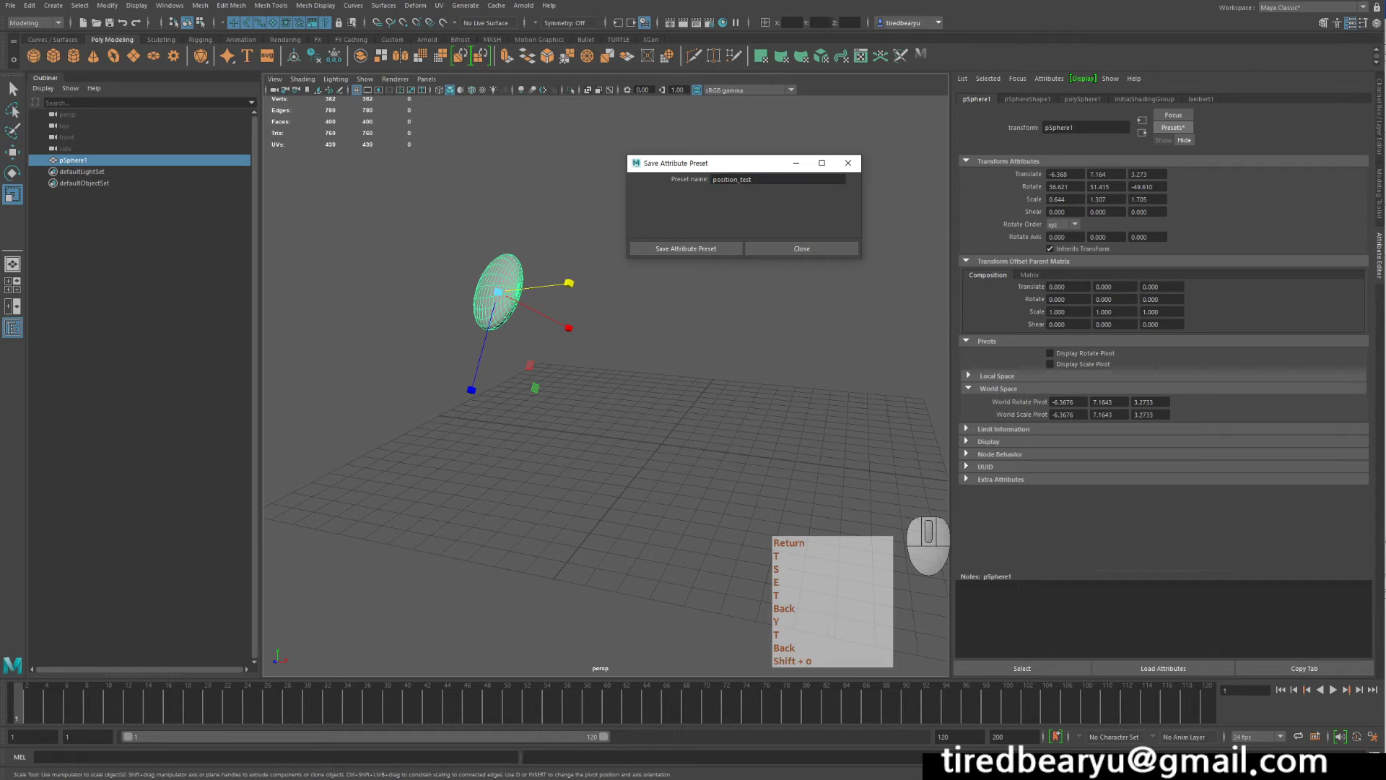
pyautogui.click(693, 248)
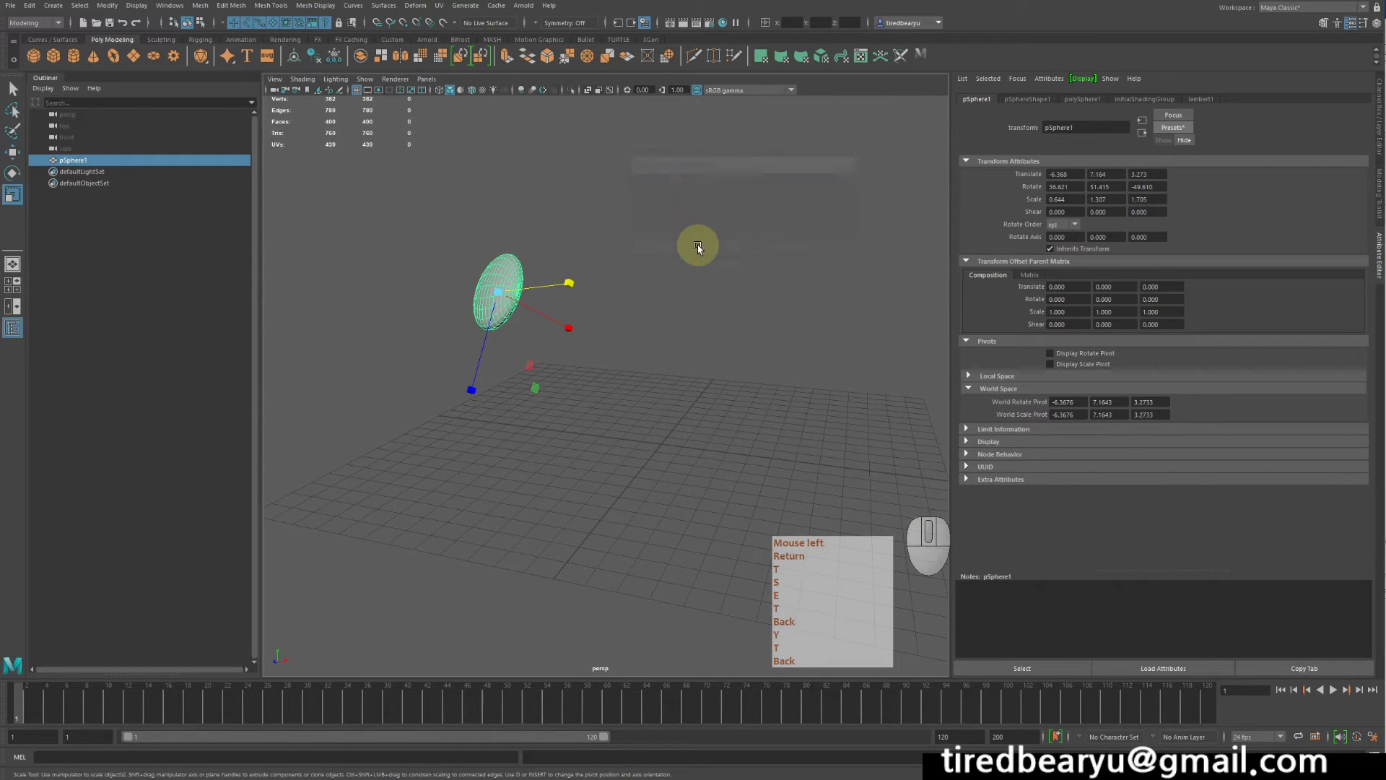
# - Check the list of saved transform presets, and display the sphere with smooth mesh preview in shaded mode
pyautogui.click(1172, 128)
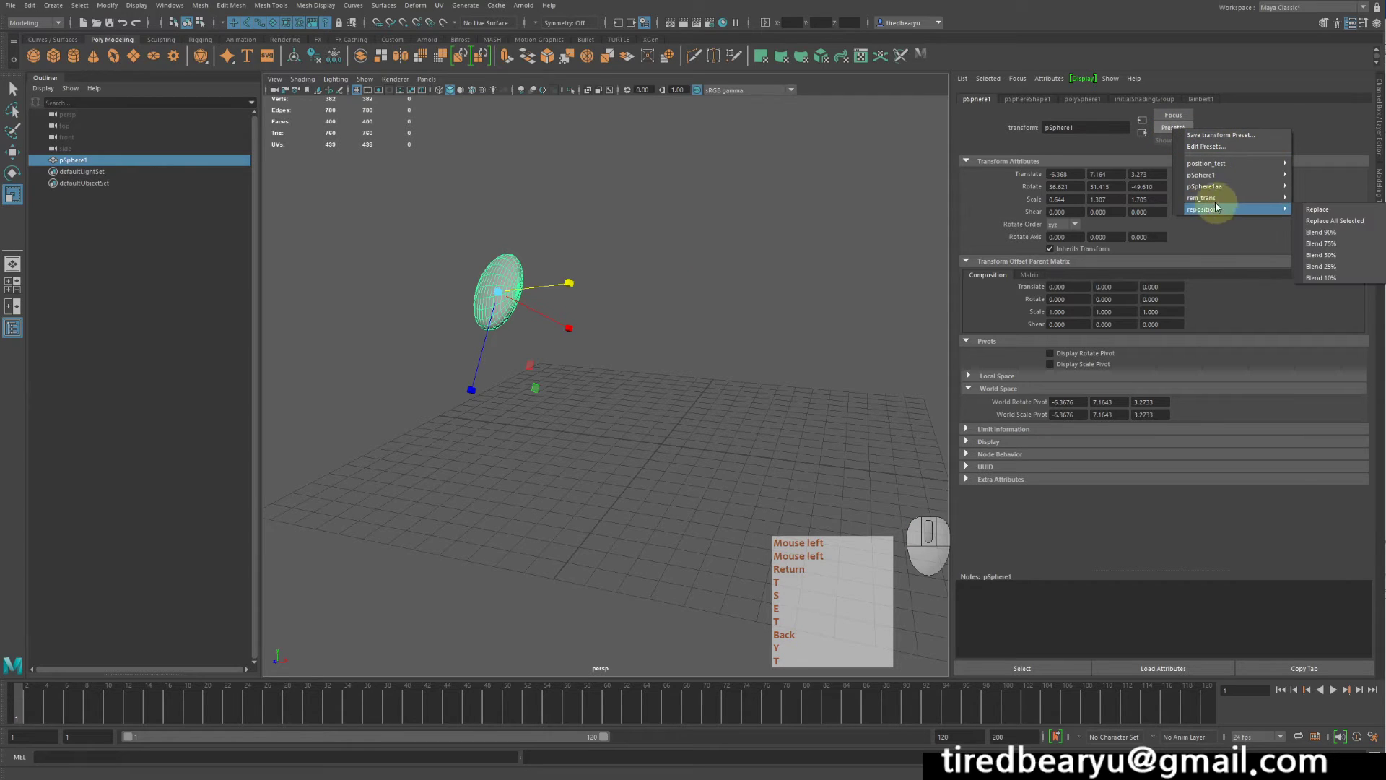
pyautogui.moveTo(1202, 164)
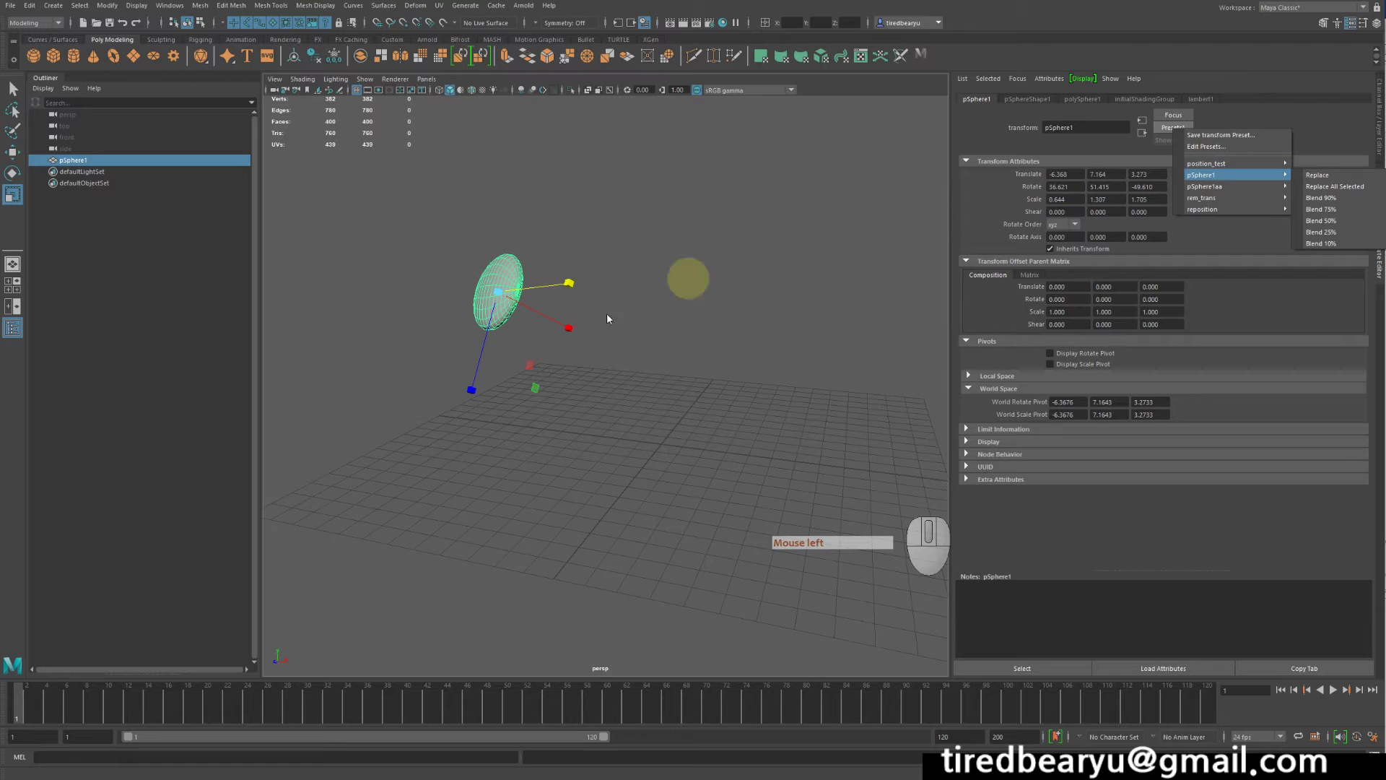
pyautogui.rightClick(575, 383)
pyautogui.press('3')
pyautogui.press('4')
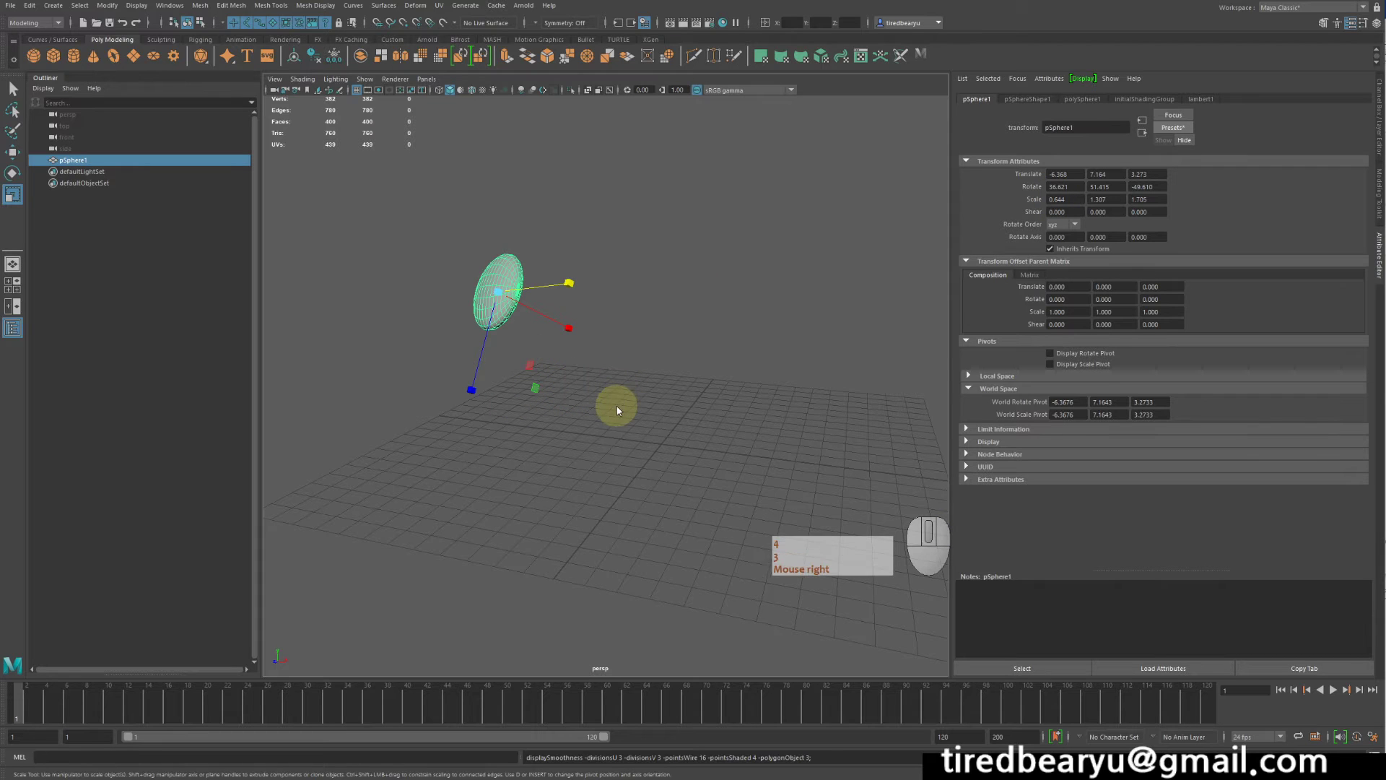
pyautogui.click(479, 310)
pyautogui.press('x')
pyautogui.press('5')
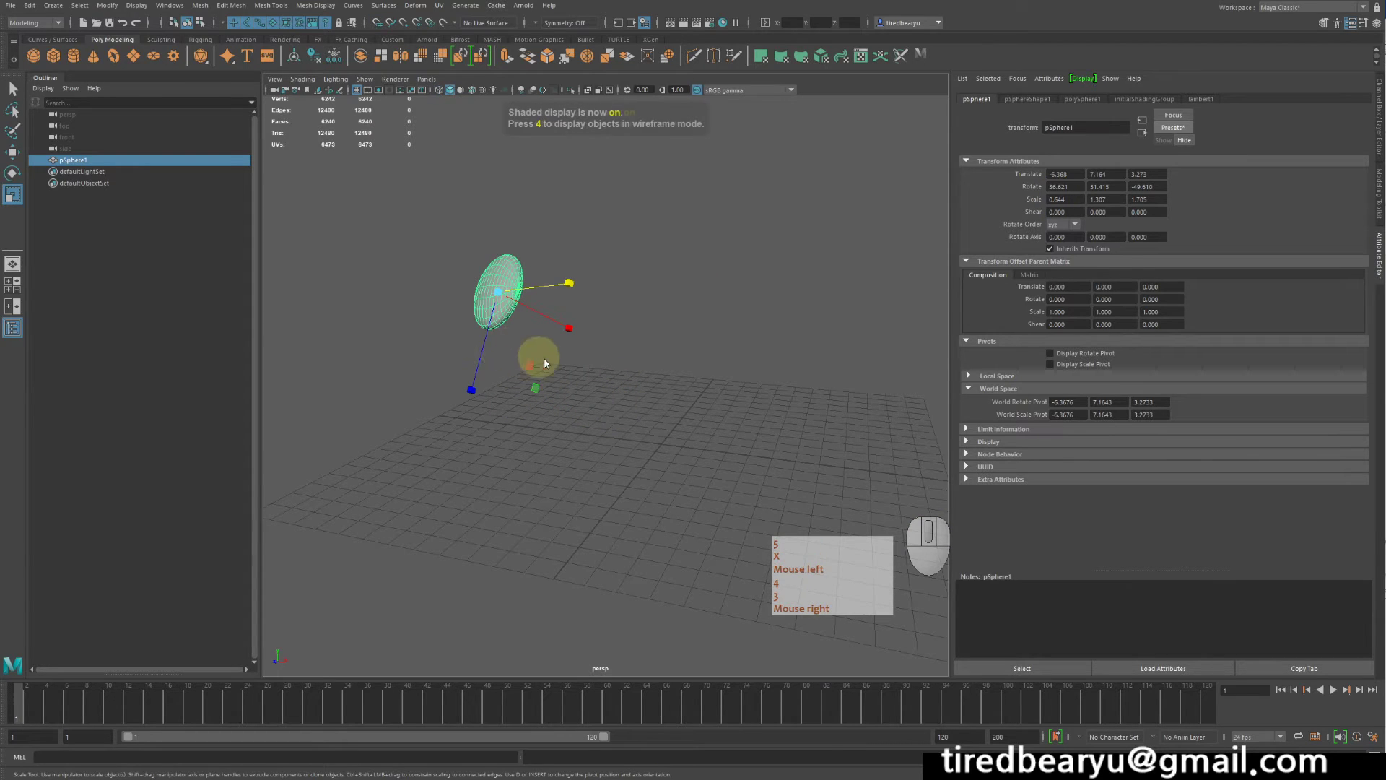
# - Move the sphere to about 5.66, 8.76, -1.32 and rotate it to about 66.1, -29.9, -6.1 degrees
pyautogui.keyDown('alt'); pyautogui.moveTo(543, 357); pyautogui.dragTo(582, 393); pyautogui.keyUp('alt')
pyautogui.press('w')
pyautogui.moveTo(582, 392); pyautogui.dragTo(897, 347, button='middle')
pyautogui.press('e')
pyautogui.moveTo(815, 222); pyautogui.dragTo(631, 241)
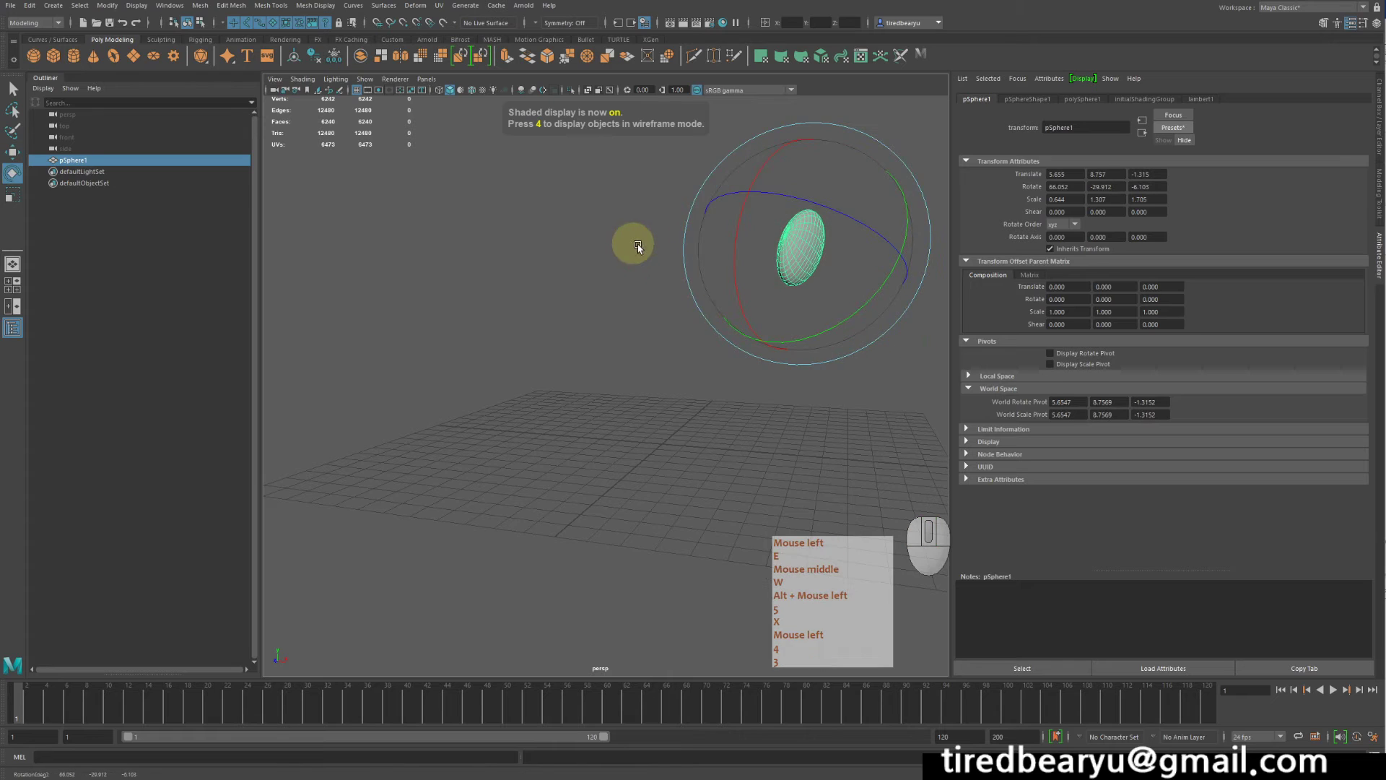
# - Rescale the sphere to about 0.87 in X, 0.69 in Y and 1.21 in Z
pyautogui.press('r')
pyautogui.moveTo(866, 269); pyautogui.dragTo(817, 222, button='middle')
pyautogui.click(817, 222)
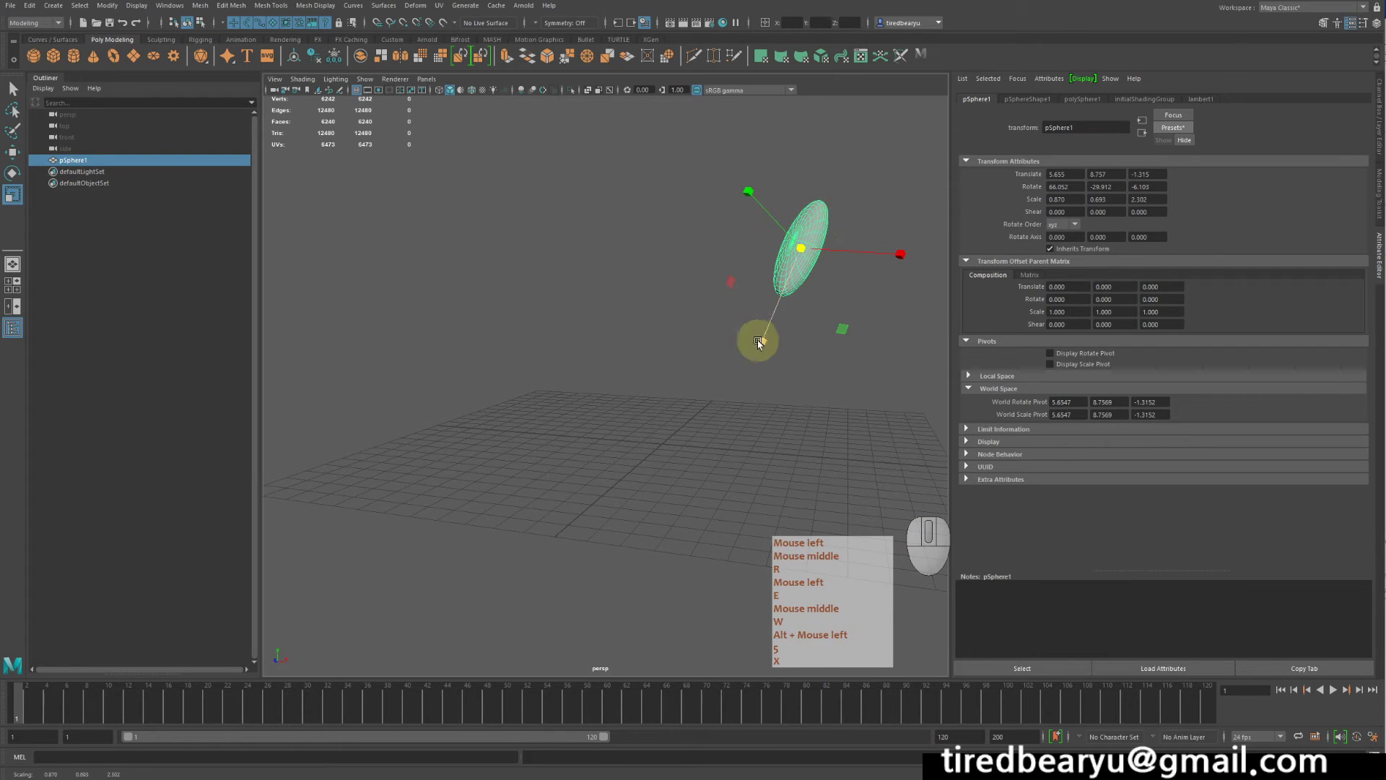
pyautogui.moveTo(761, 340); pyautogui.dragTo(556, 269)
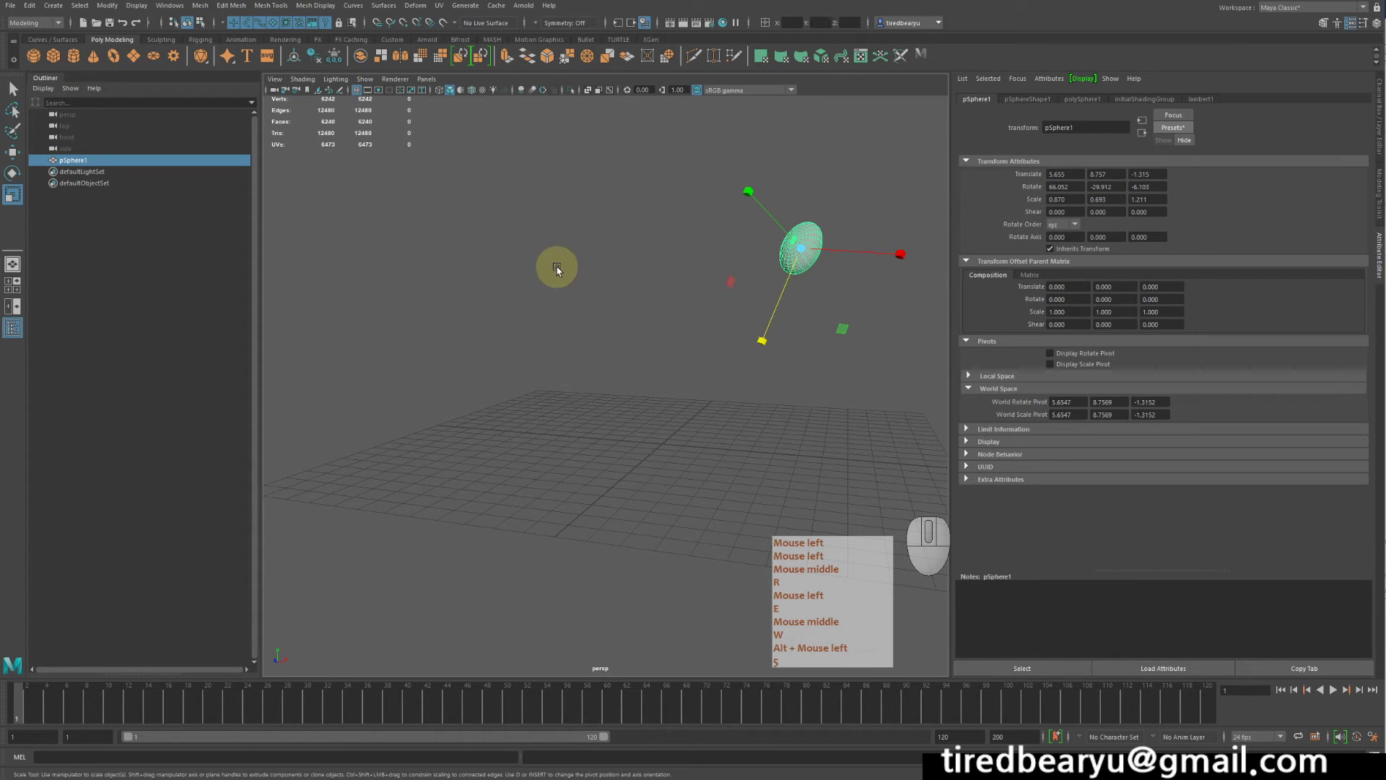
# - Restore the sphere's transform from the position_test preset, and replace it with the values of the pSphere1 preset
pyautogui.click(1175, 127)
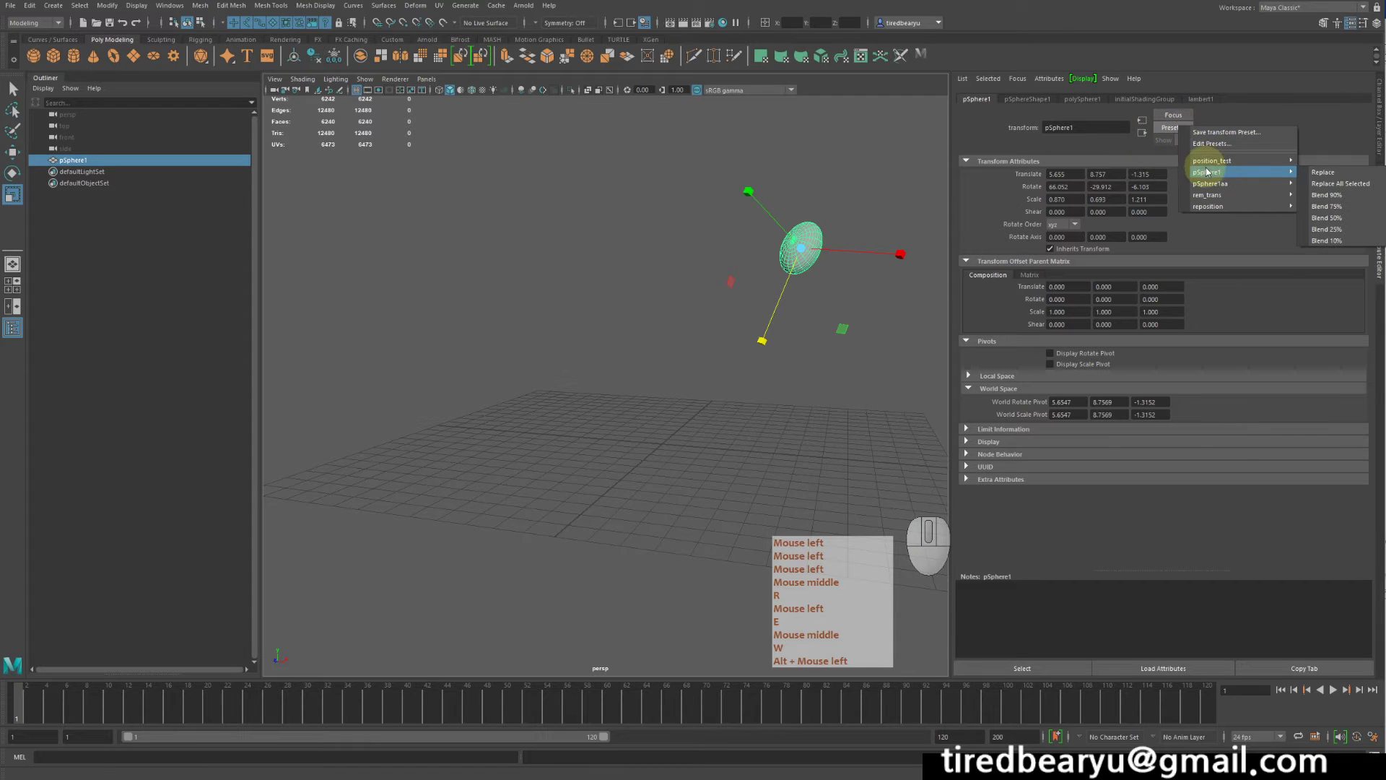
pyautogui.click(1344, 164)
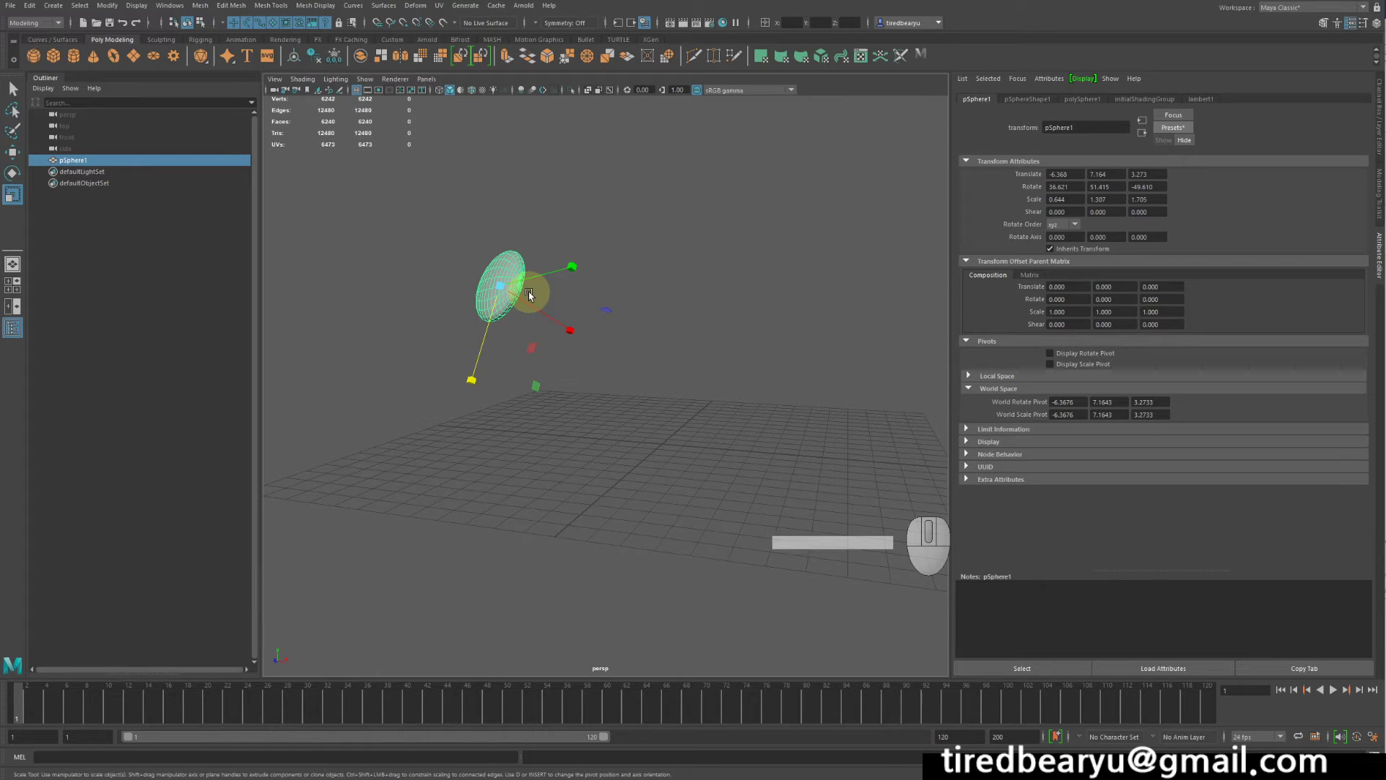
pyautogui.click(1173, 128)
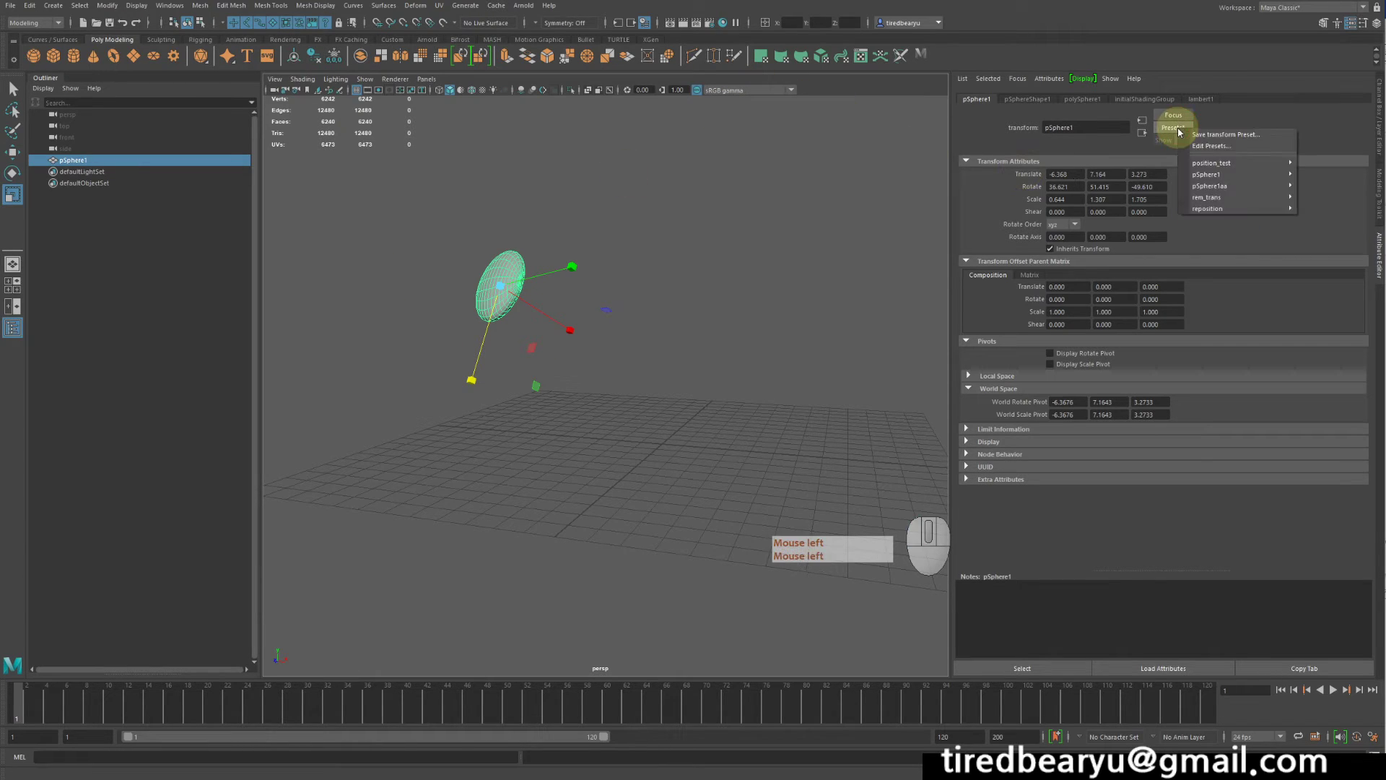
pyautogui.moveTo(1244, 181)
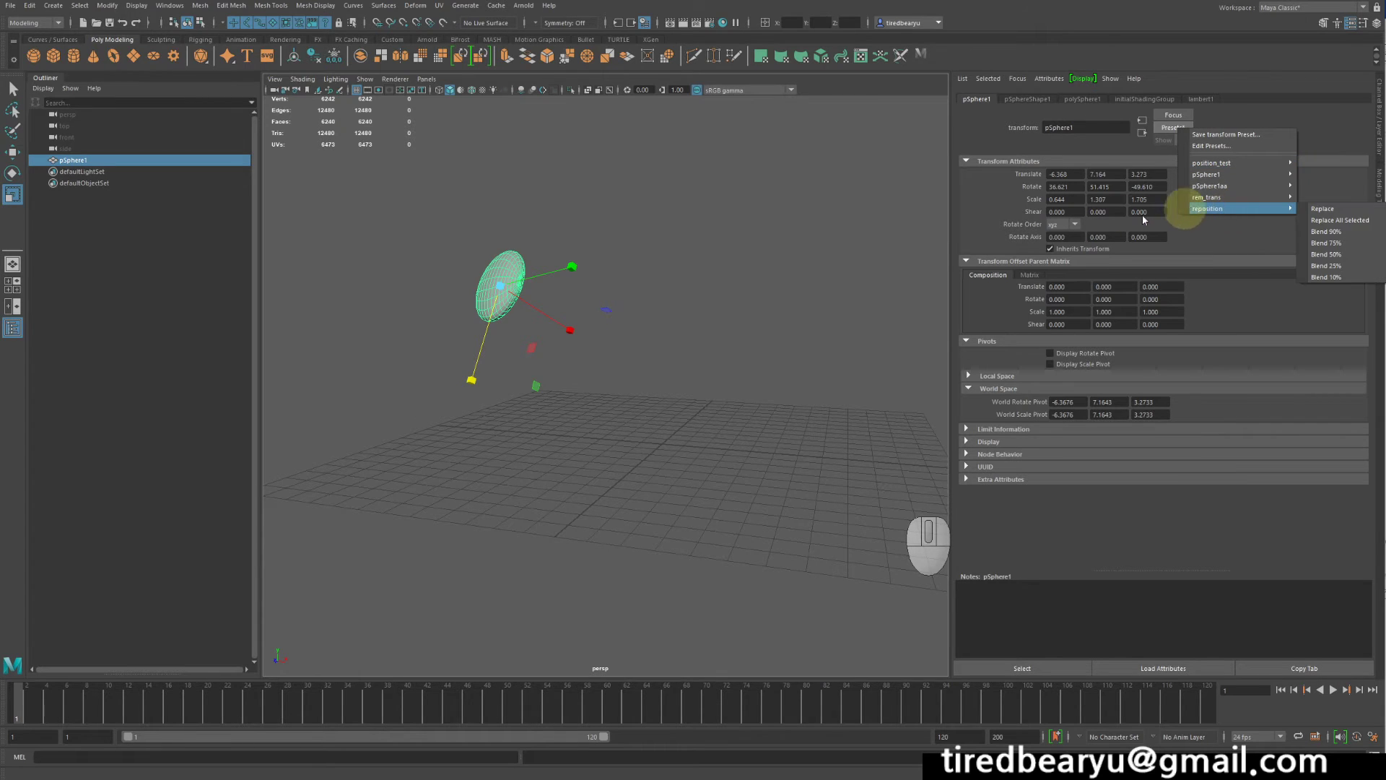
pyautogui.moveTo(1209, 178)
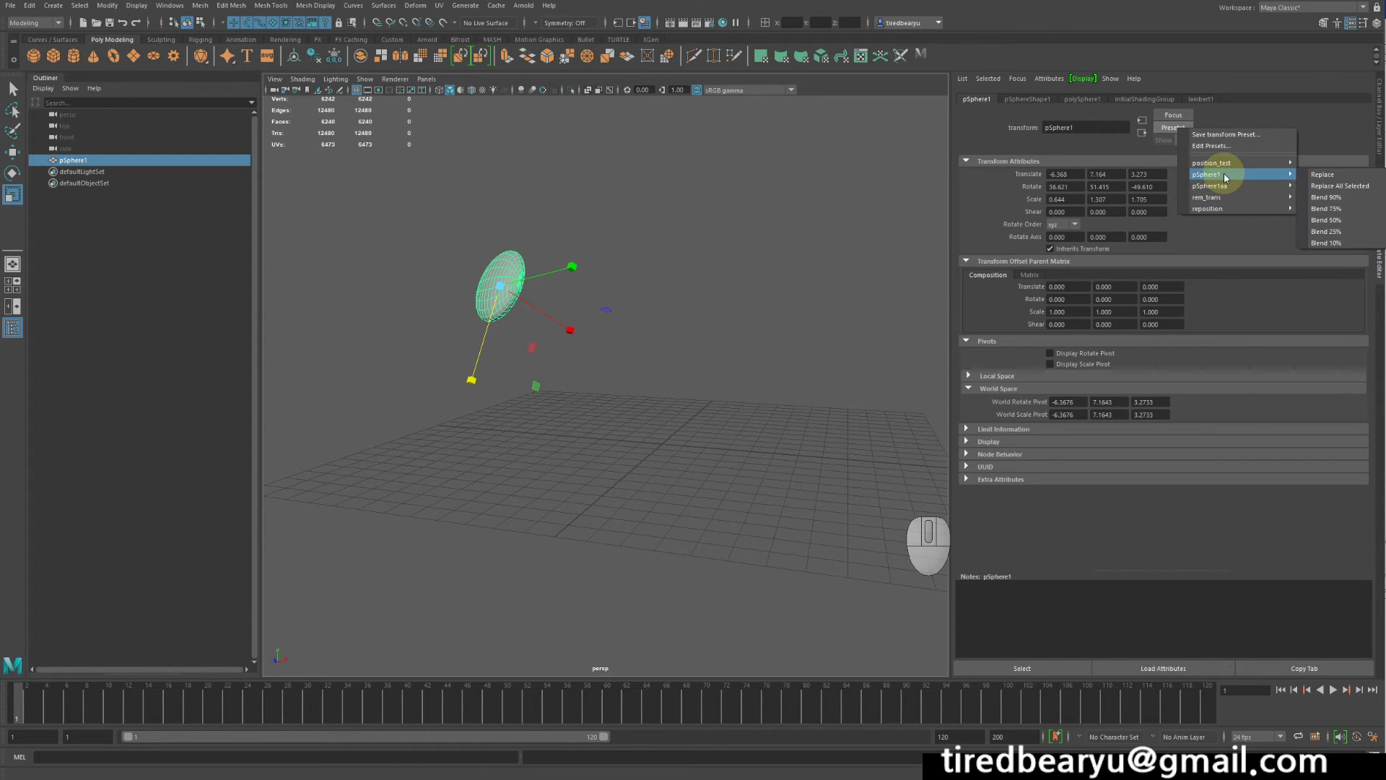
pyautogui.click(1350, 174)
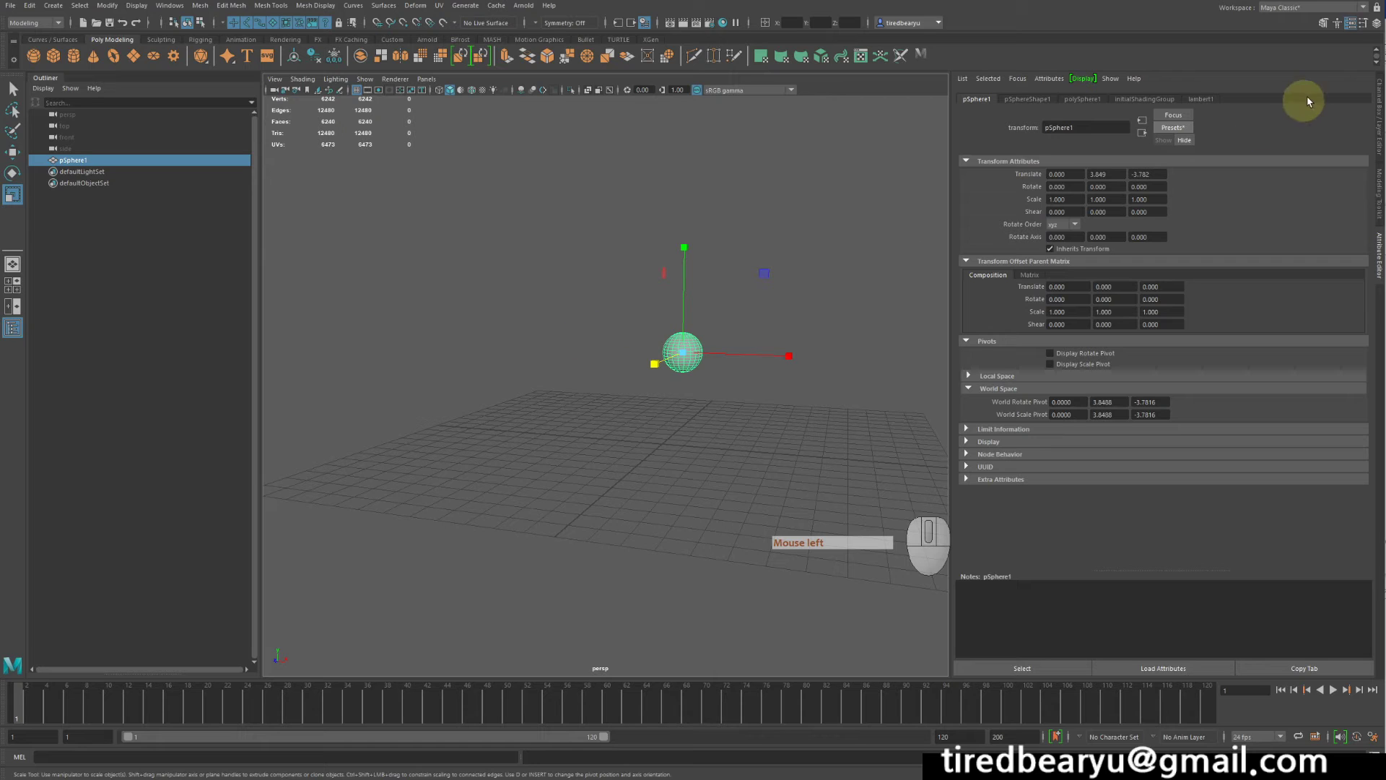
# - Blend about half of the position_test preset into the sphere's current transform
pyautogui.click(1173, 128)
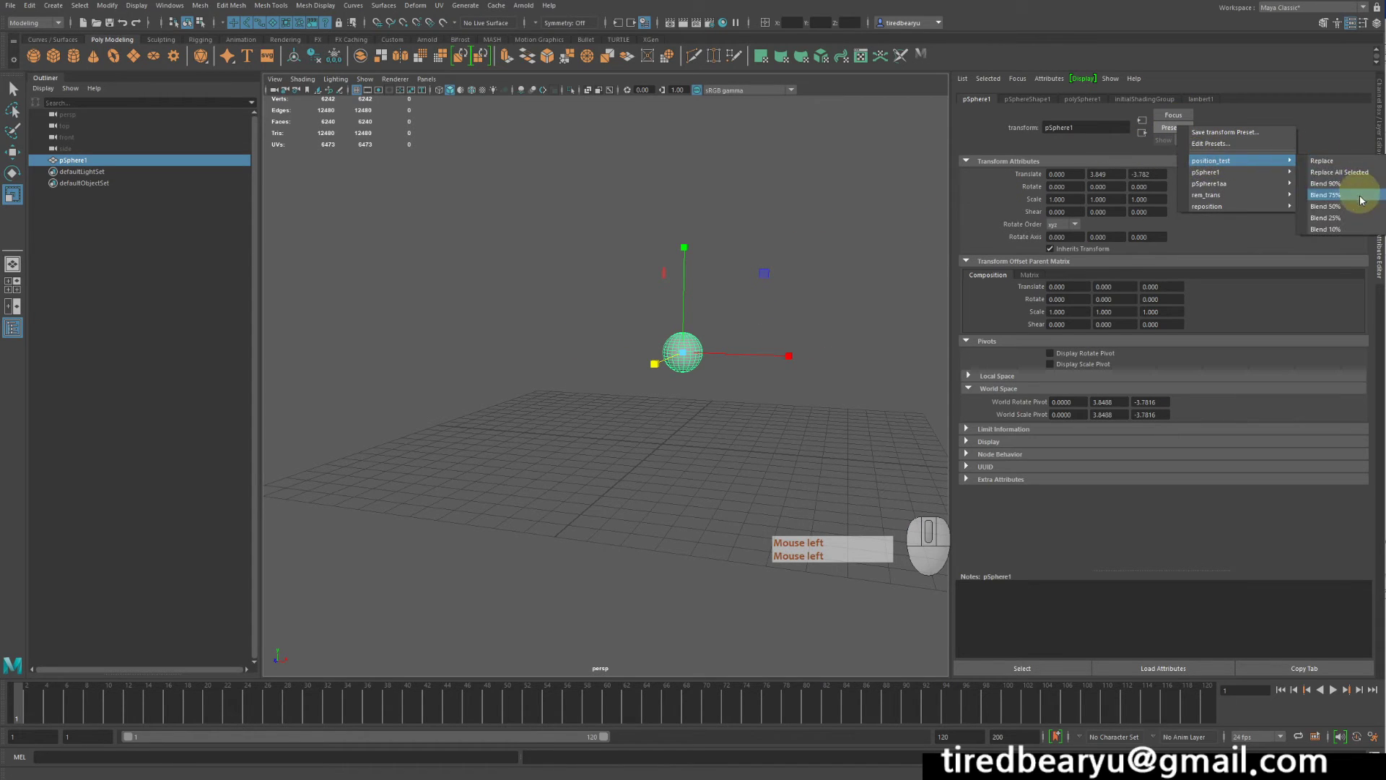
pyautogui.click(1315, 196)
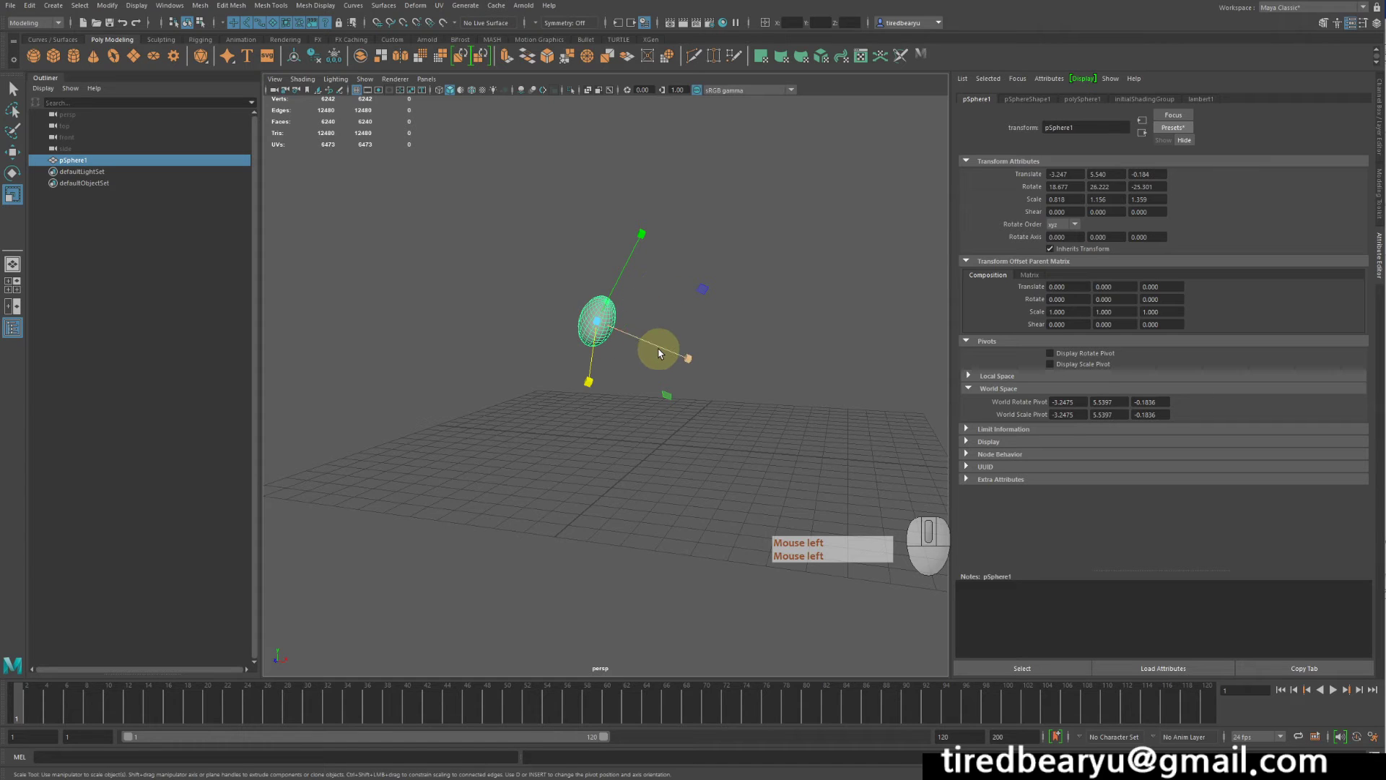
# - Delete the position_test, reposition, rem_trans and pSphere1aa transform presets, keeping only pSphere1
pyautogui.click(1174, 128)
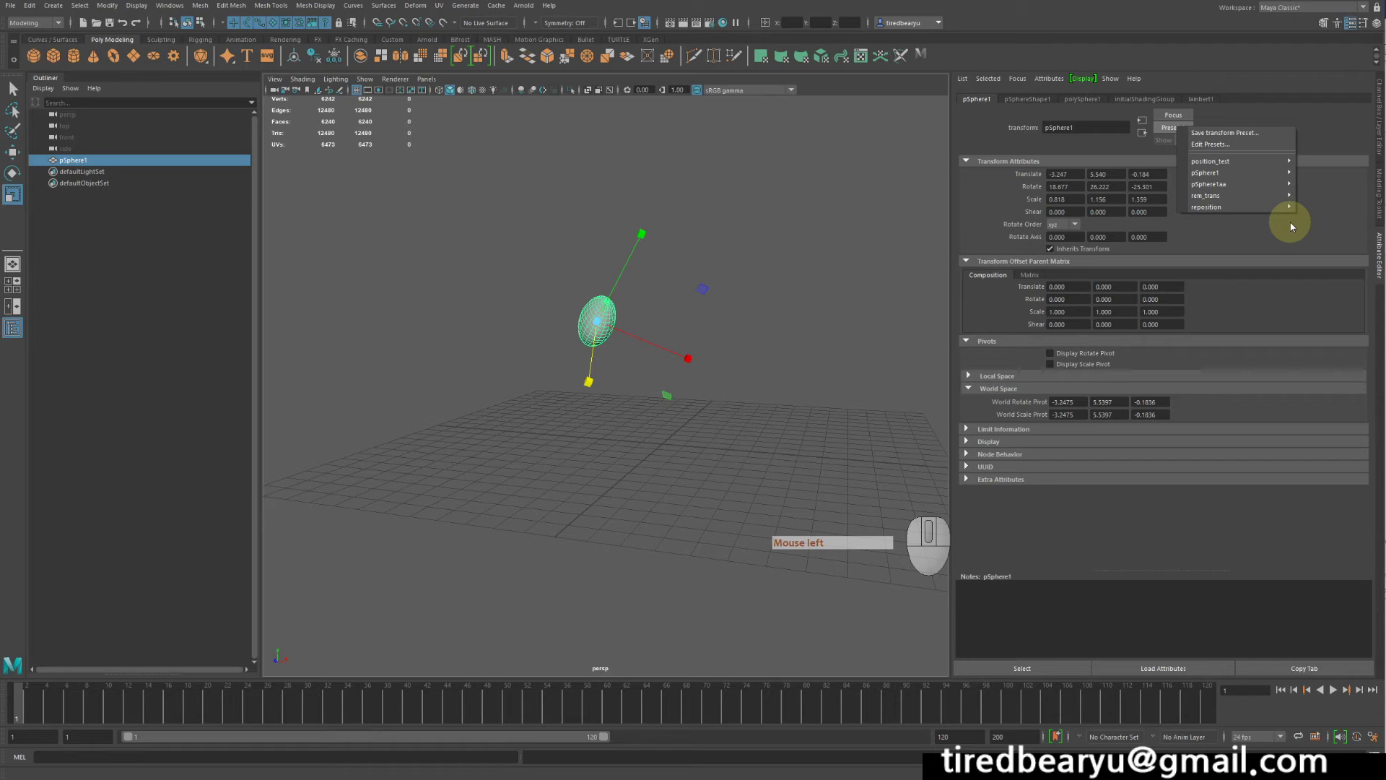
pyautogui.click(1224, 146)
pyautogui.moveTo(582, 251); pyautogui.dragTo(900, 103)
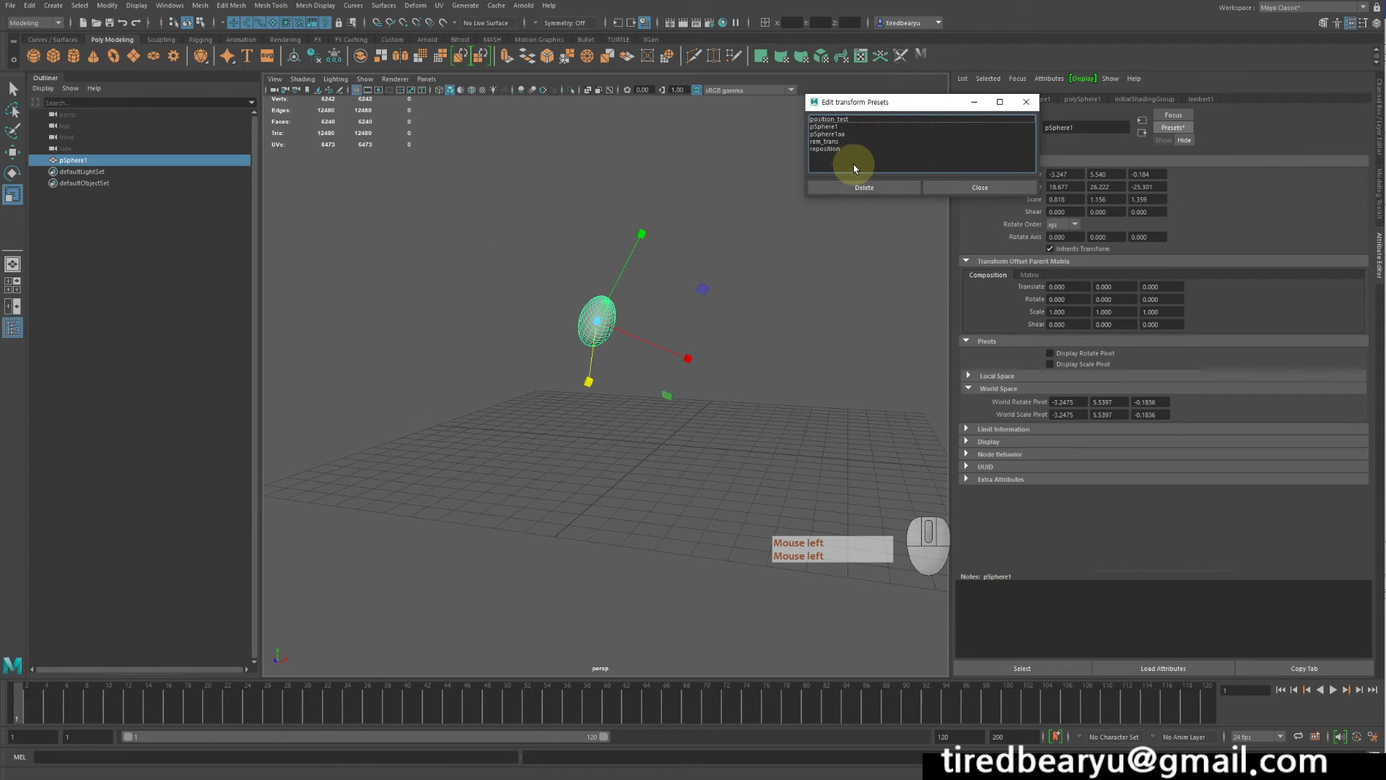
pyautogui.click(829, 119)
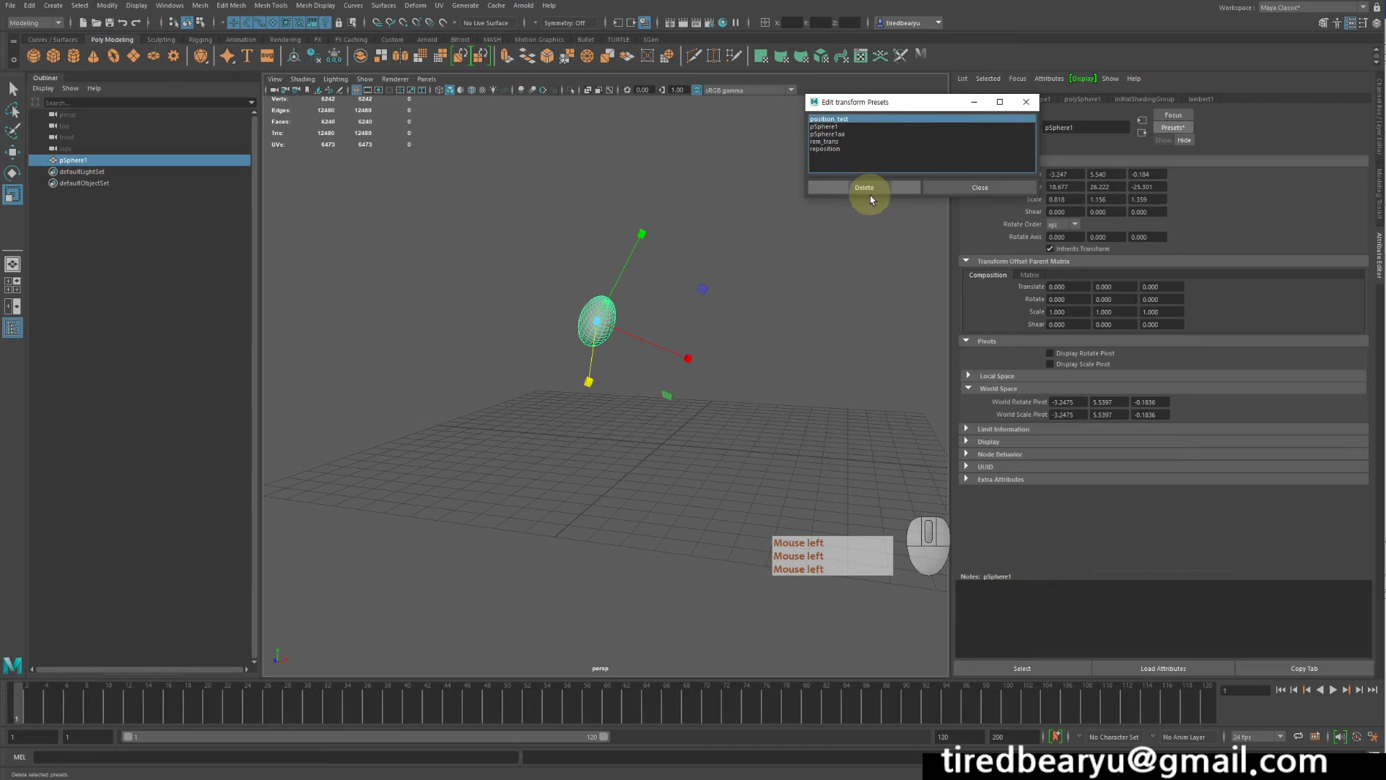
pyautogui.click(871, 187)
pyautogui.click(845, 141)
pyautogui.click(869, 188)
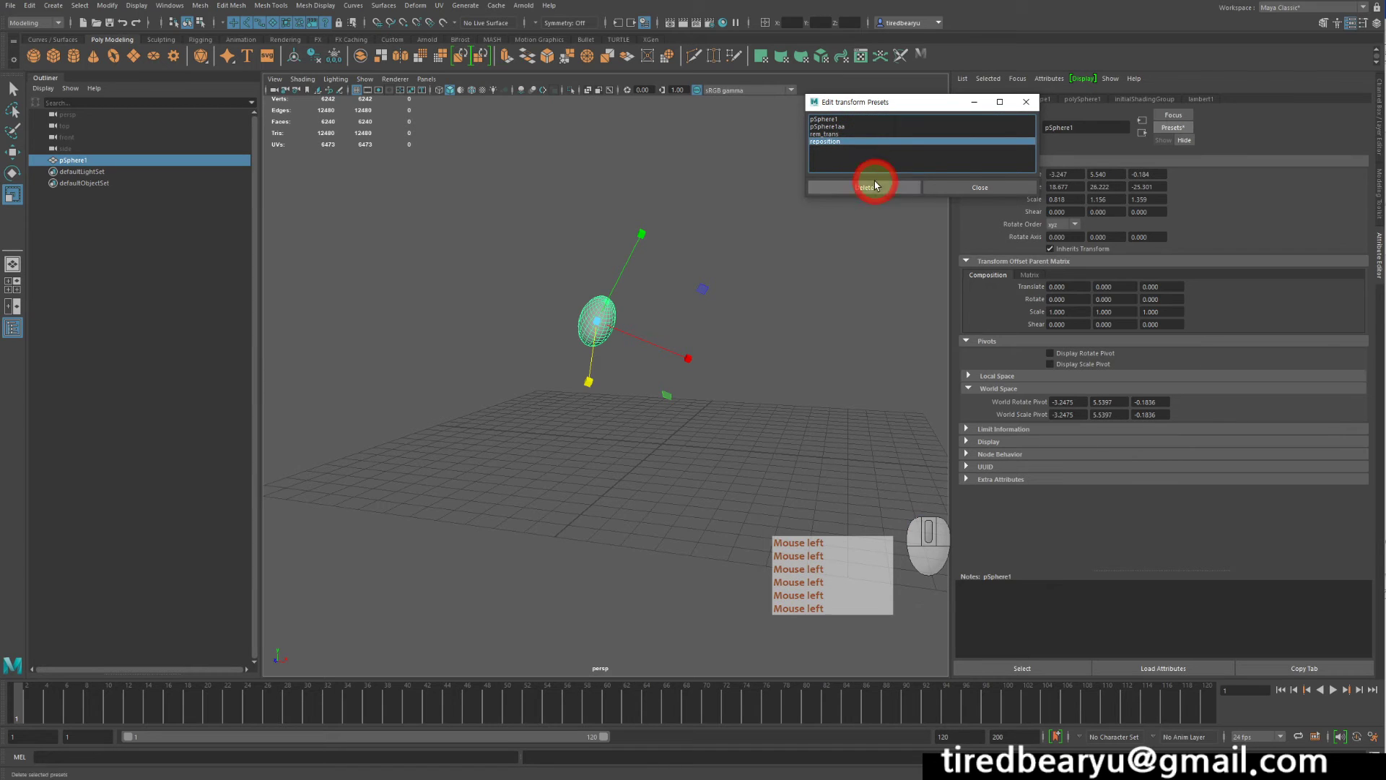
pyautogui.click(848, 135)
pyautogui.click(856, 187)
pyautogui.click(828, 127)
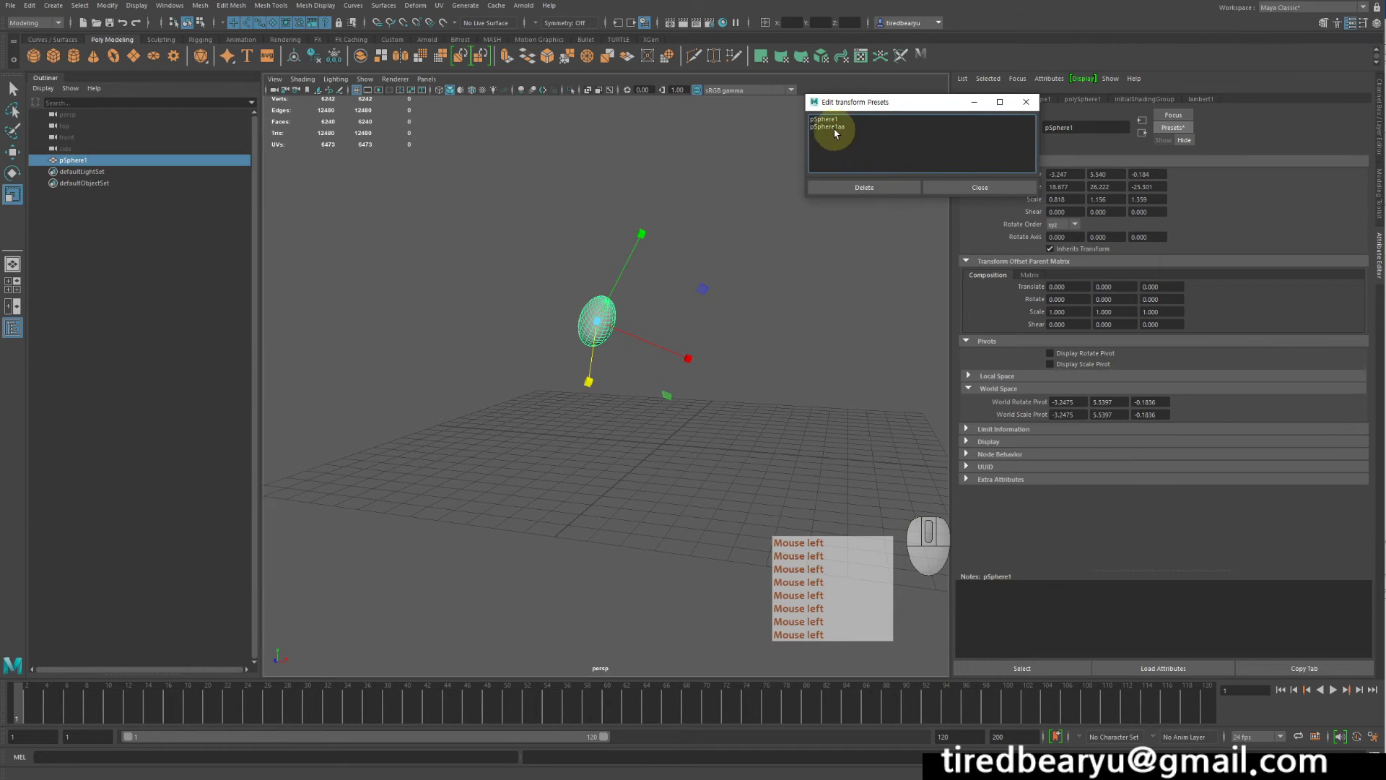
pyautogui.click(866, 185)
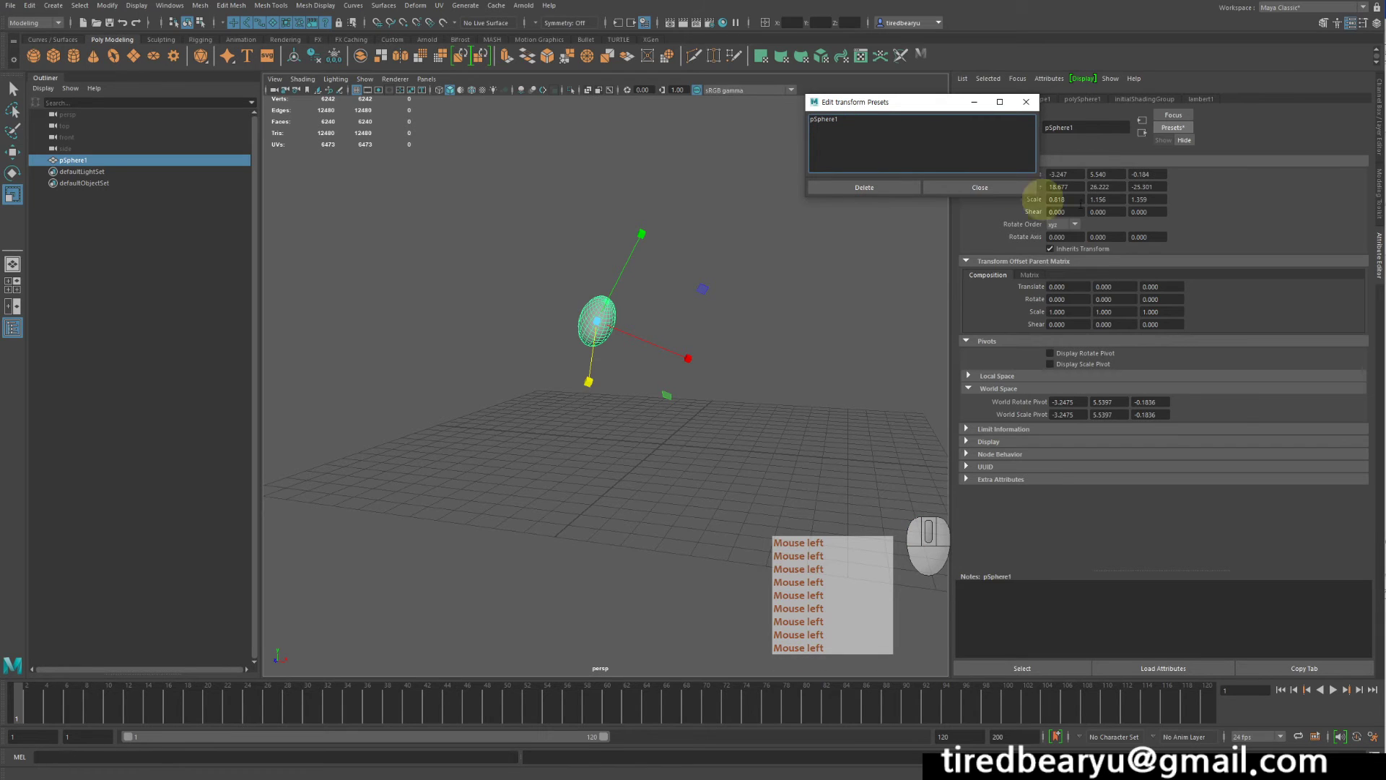
pyautogui.click(1004, 191)
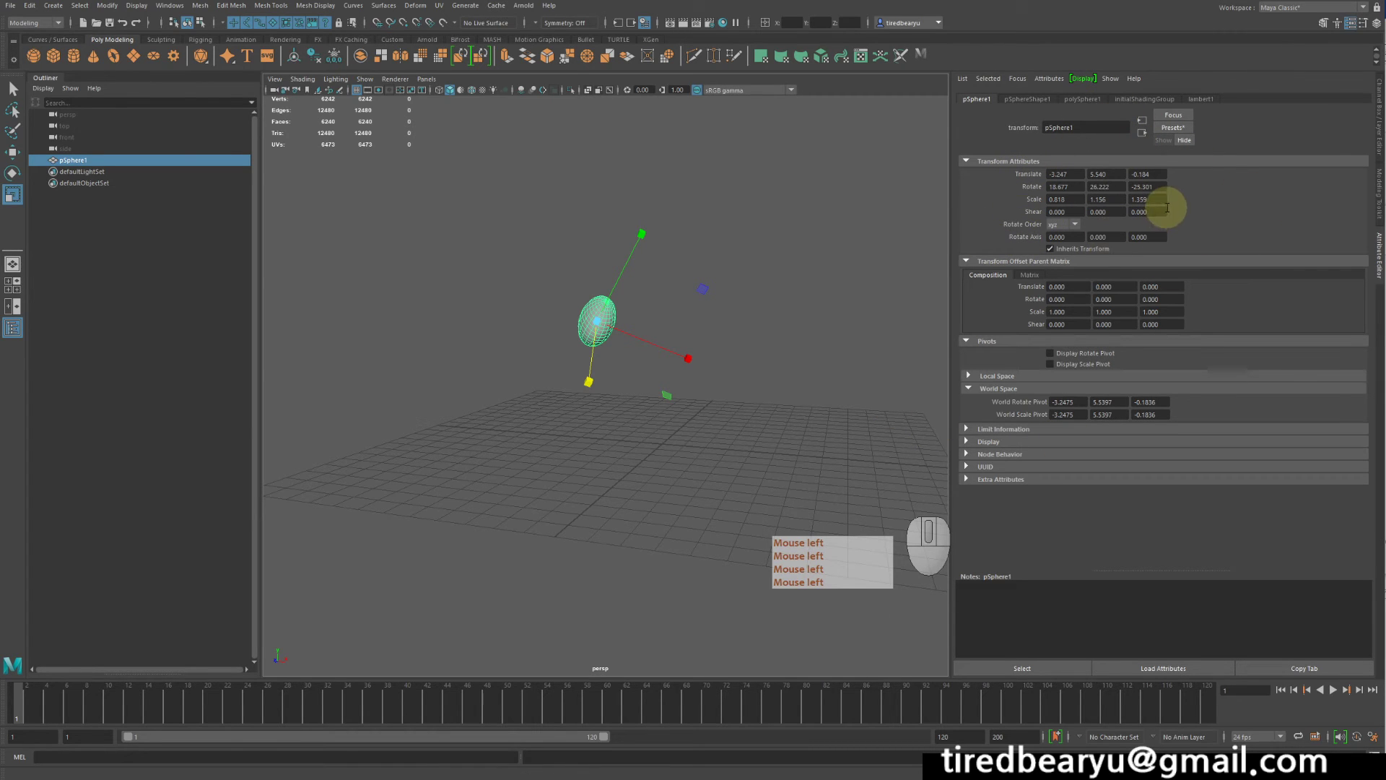
# - Set the color of the sphere's lambert1 material to pure red
pyautogui.click(1198, 100)
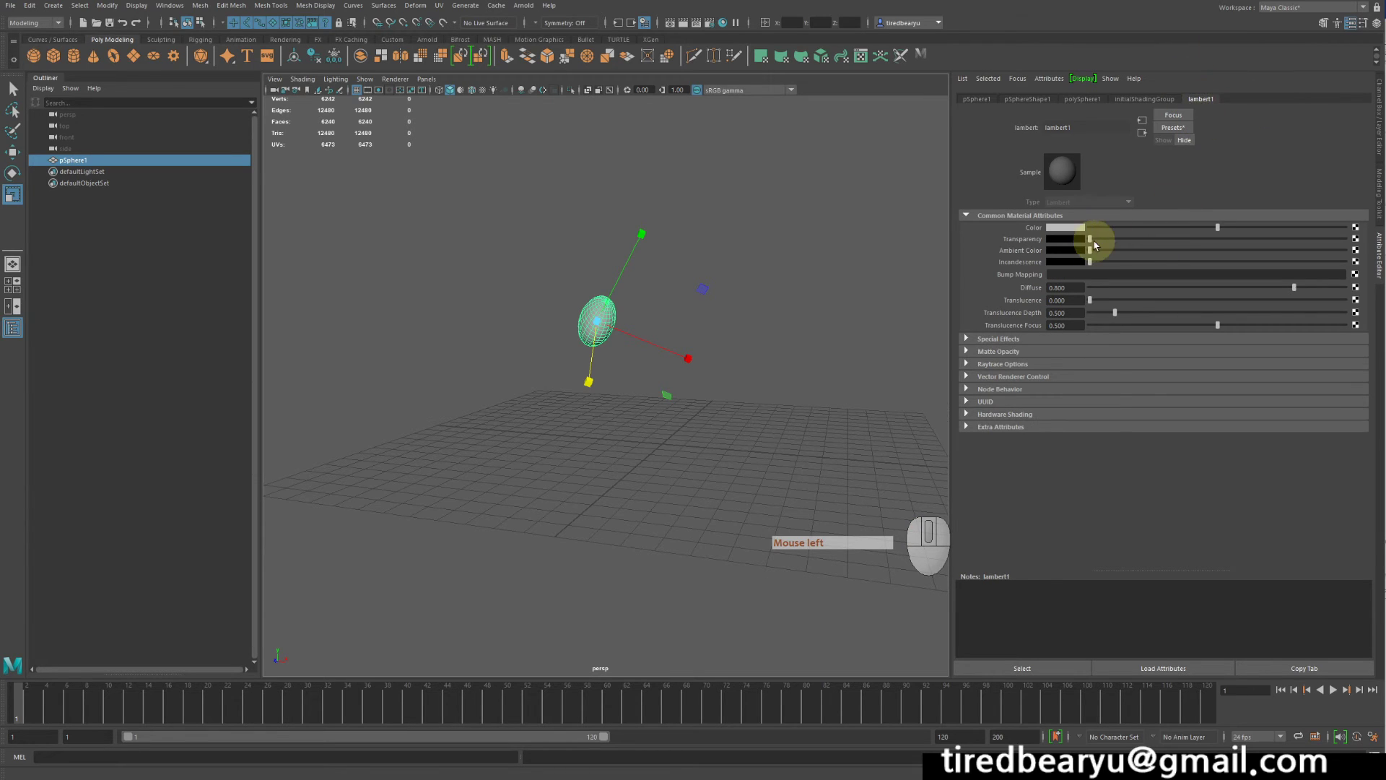
pyautogui.click(1063, 228)
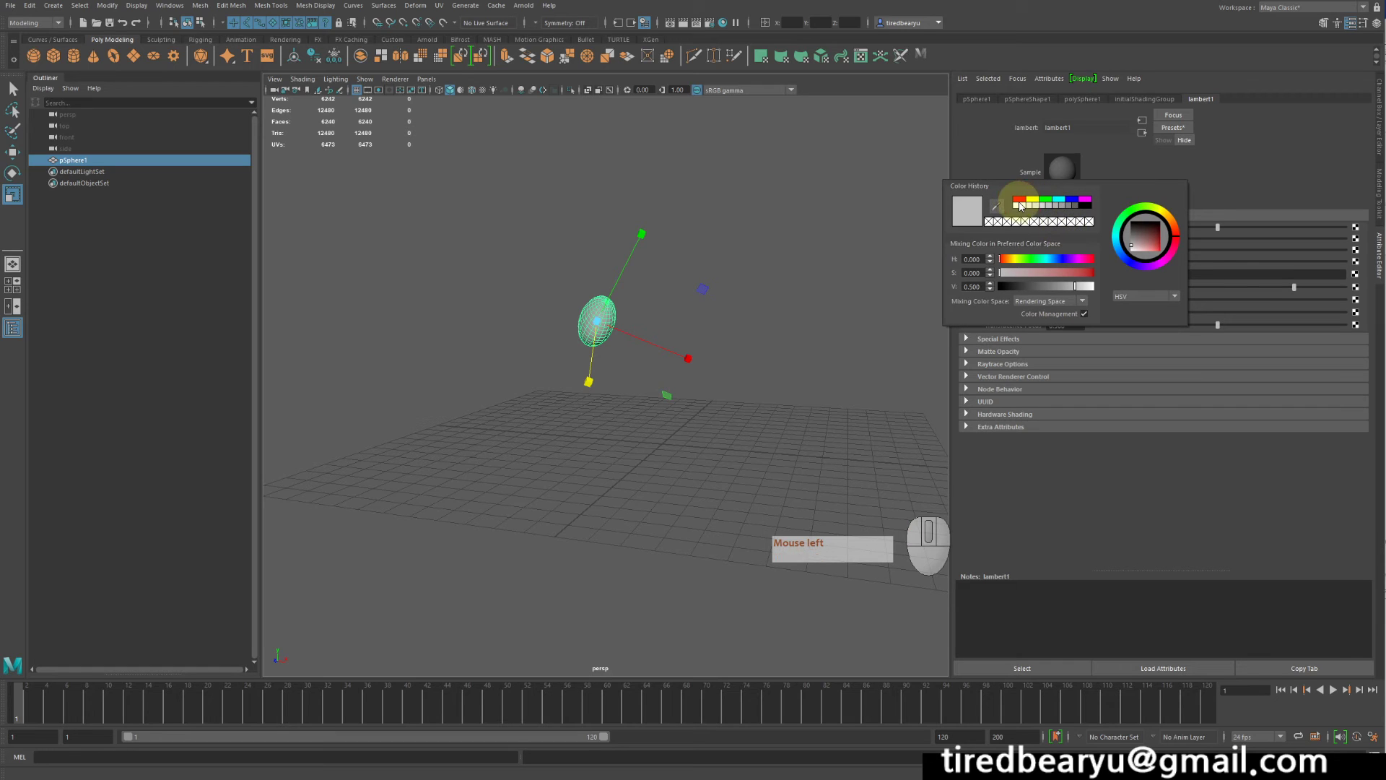
pyautogui.click(1023, 204)
pyautogui.click(1060, 226)
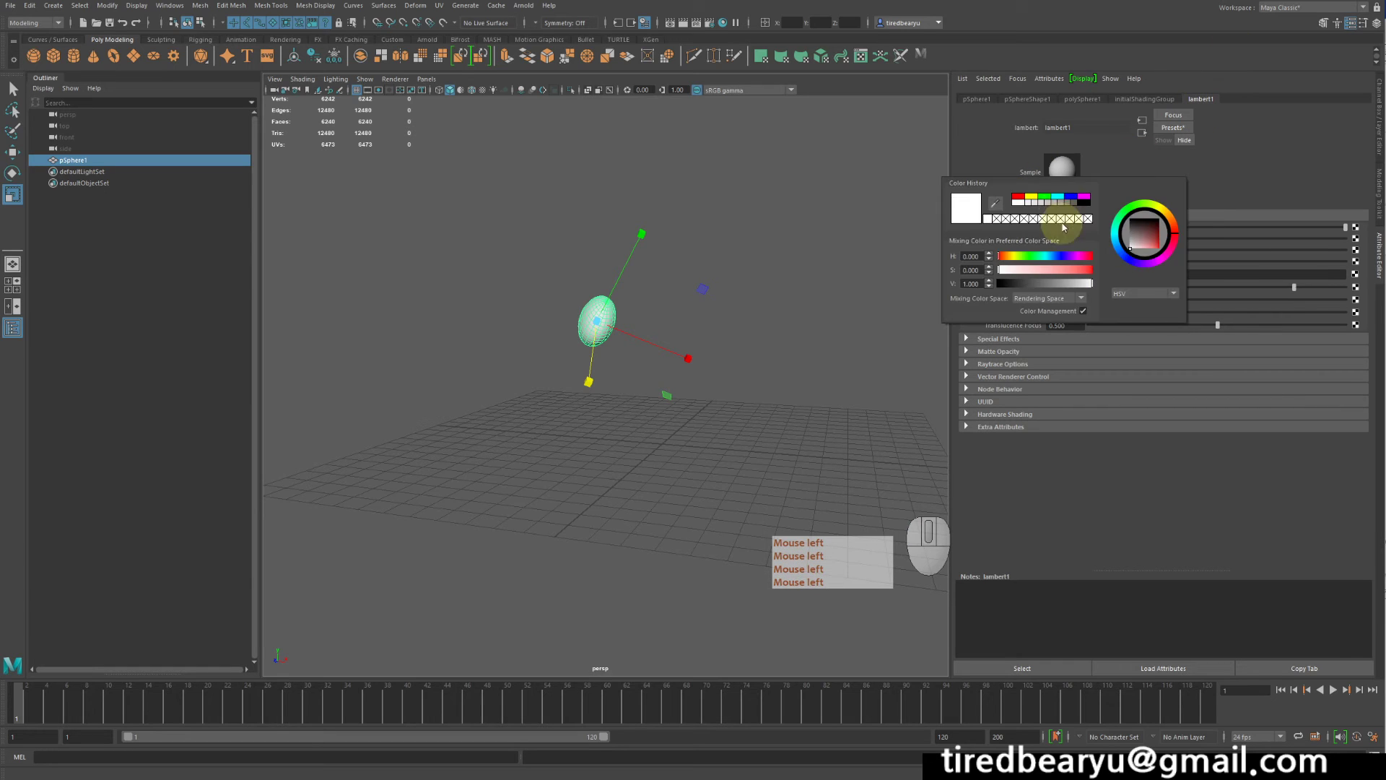
pyautogui.click(1020, 191)
# - Set lambert1's transparency color to blue, and raise its ambient color to dark grey and incandescence to light grey
pyautogui.moveTo(1089, 239); pyautogui.dragTo(1132, 241)
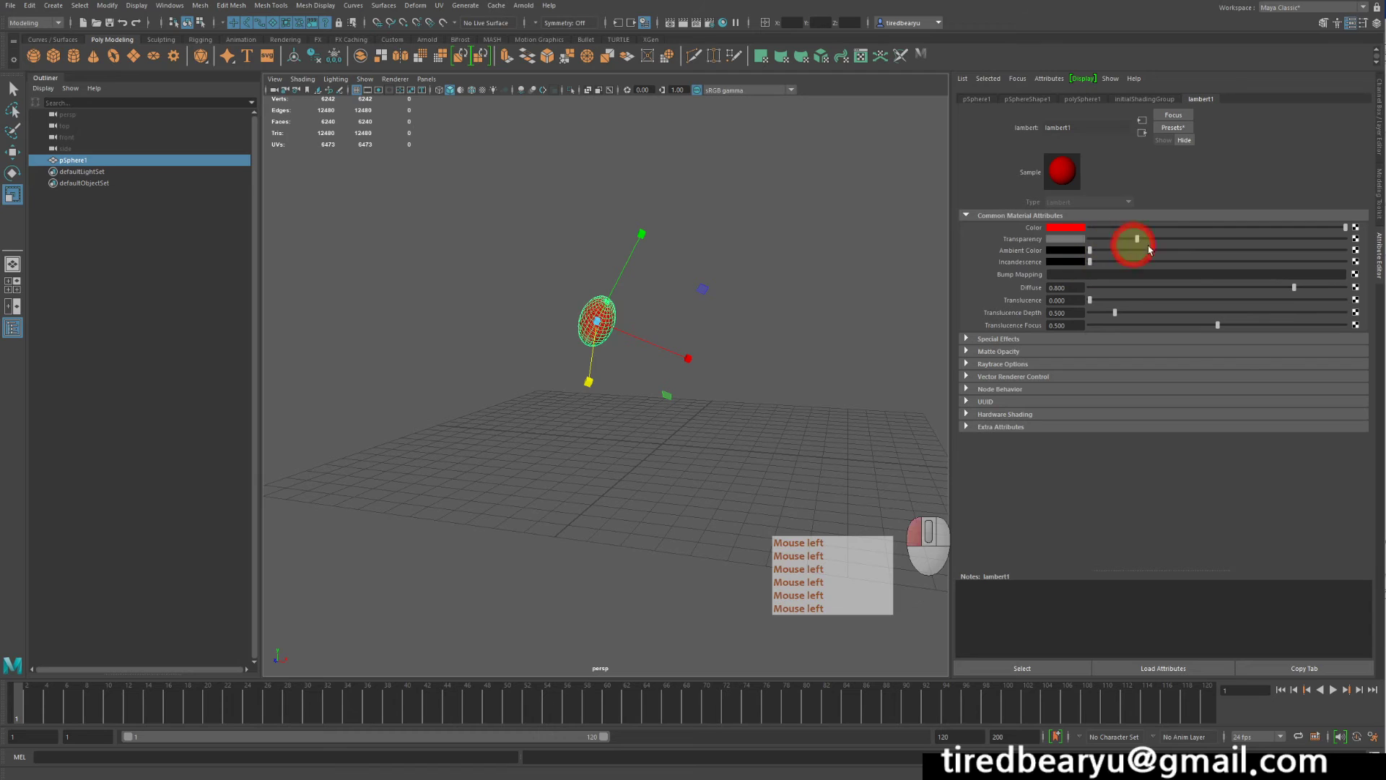
pyautogui.click(1074, 240)
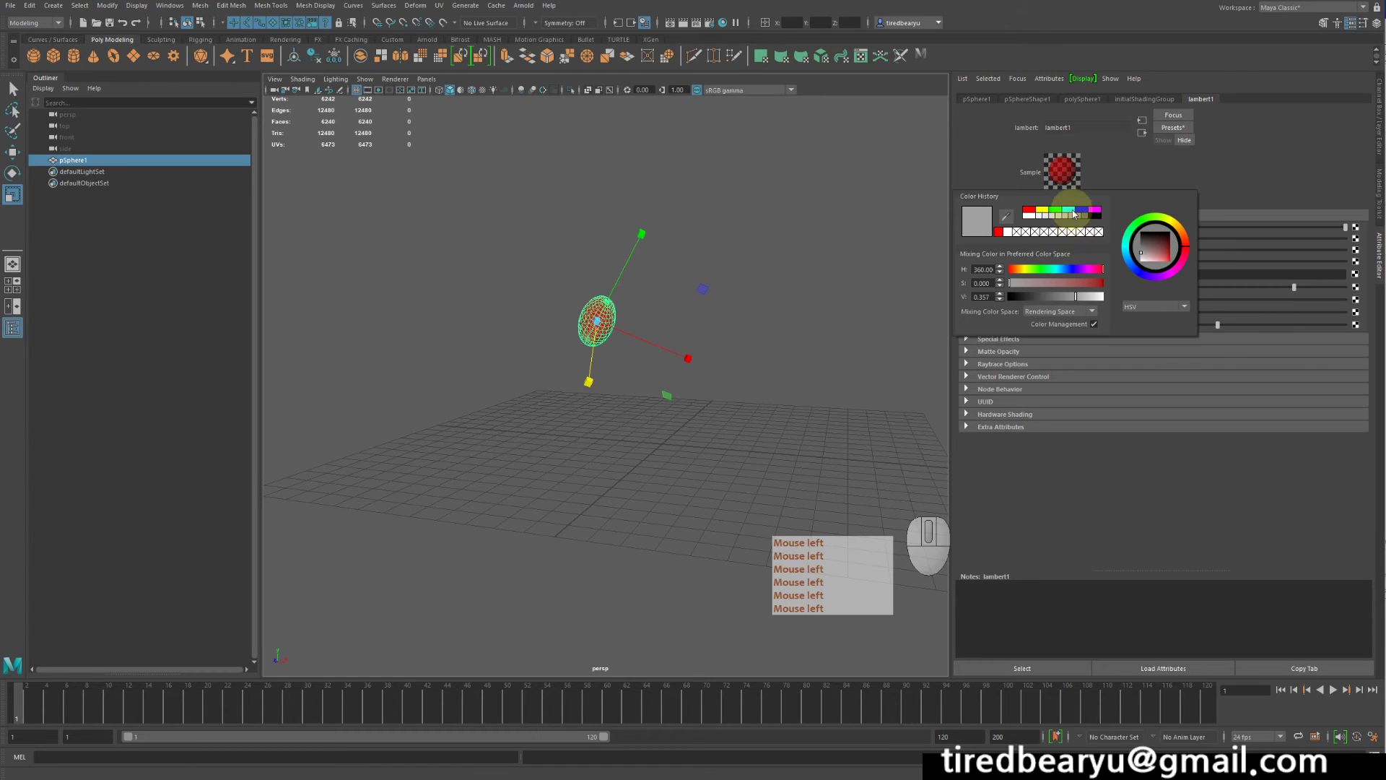
pyautogui.click(1083, 209)
pyautogui.moveTo(1090, 250); pyautogui.dragTo(1247, 262)
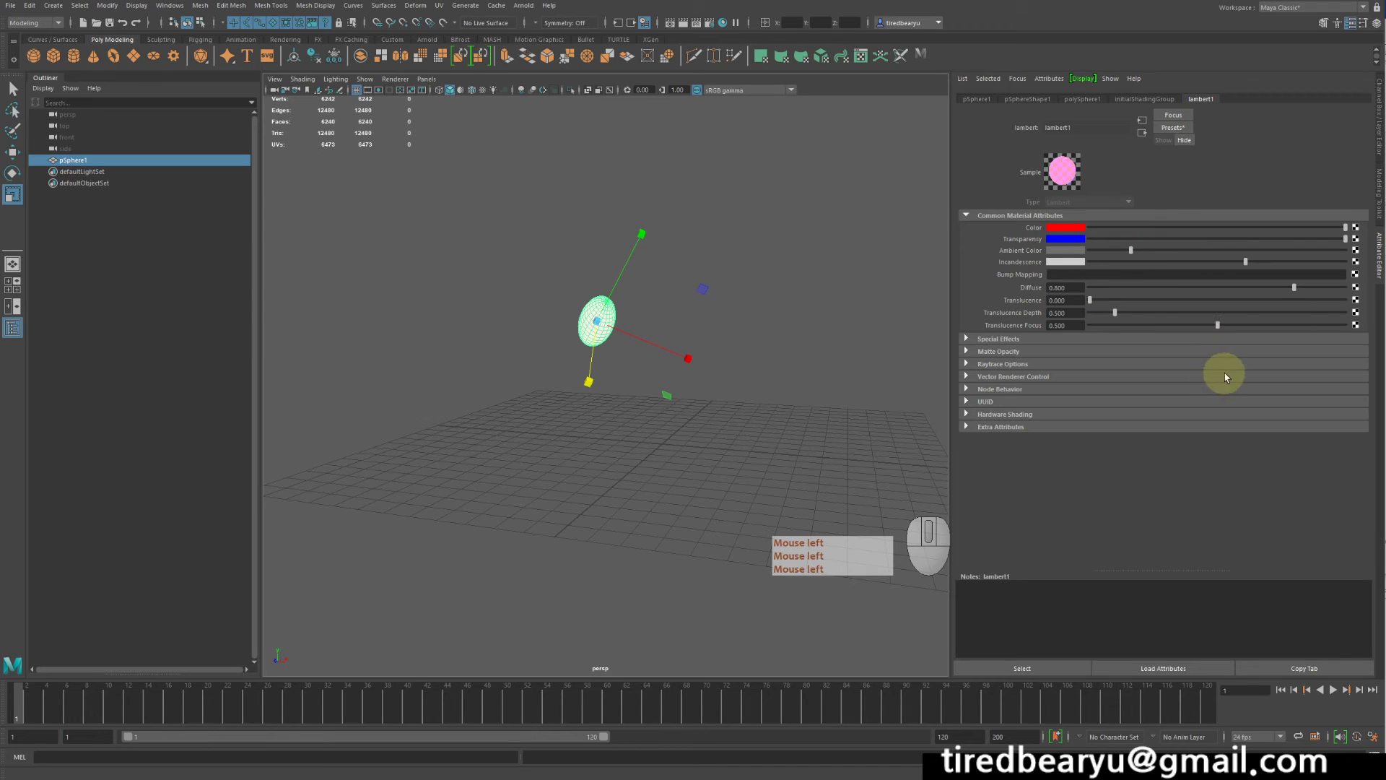
# - Save the material's attributes as a lambert preset named lambert1_test
pyautogui.click(1172, 131)
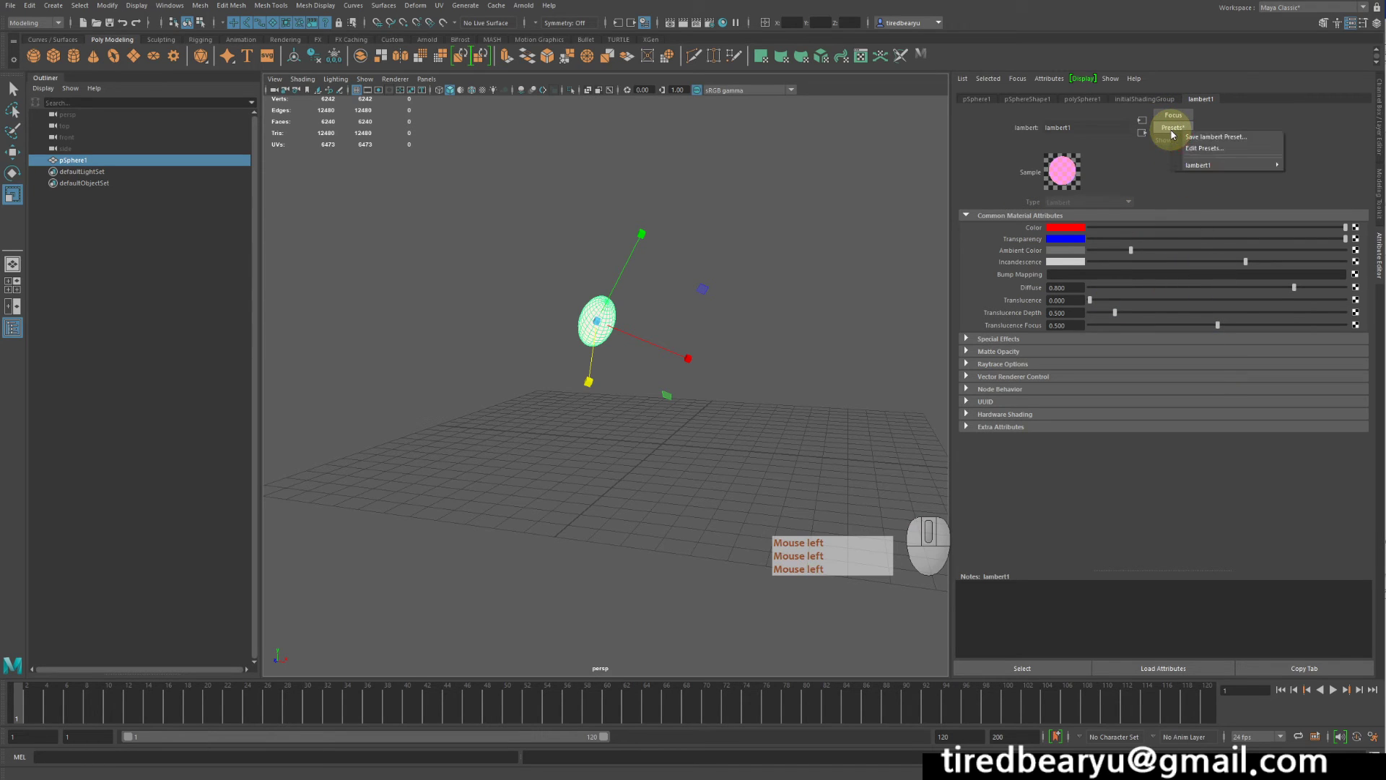
pyautogui.click(1213, 137)
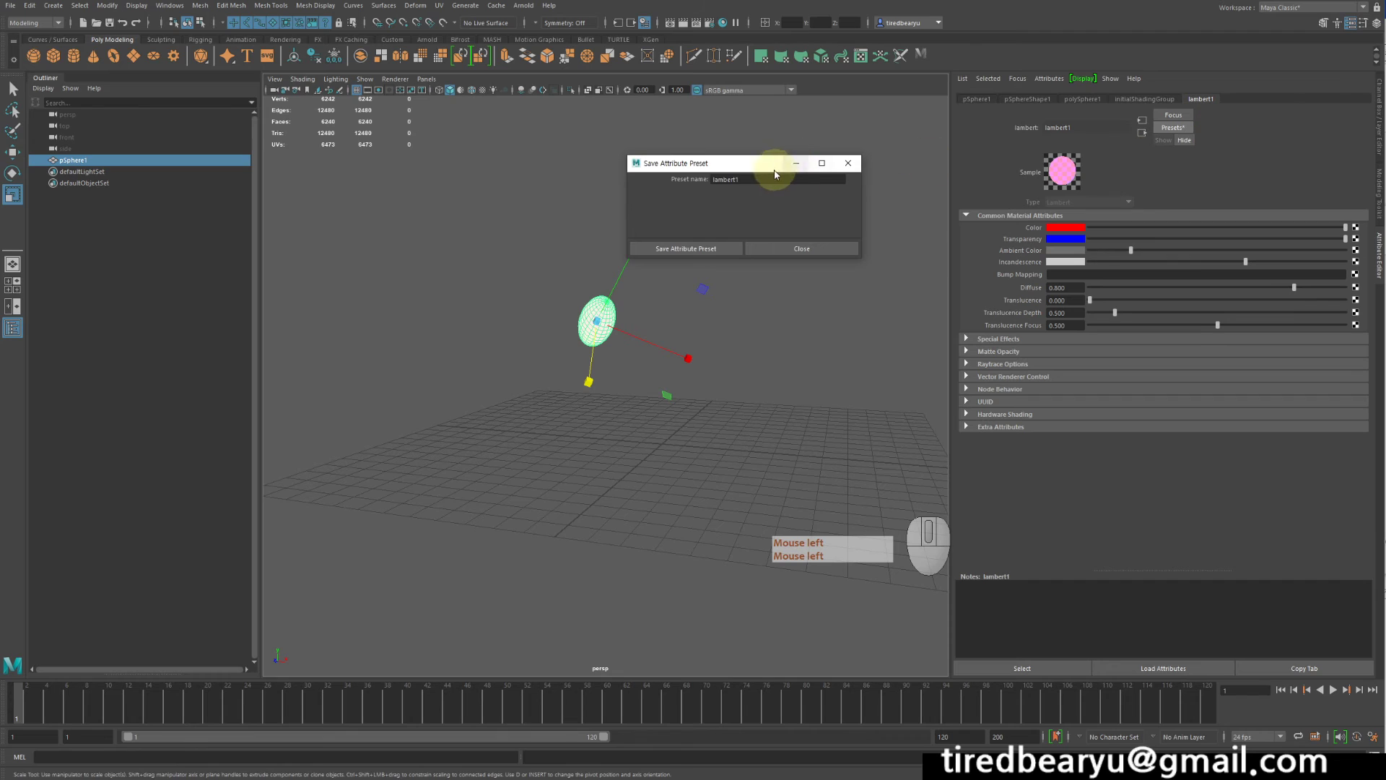
pyautogui.click(764, 180)
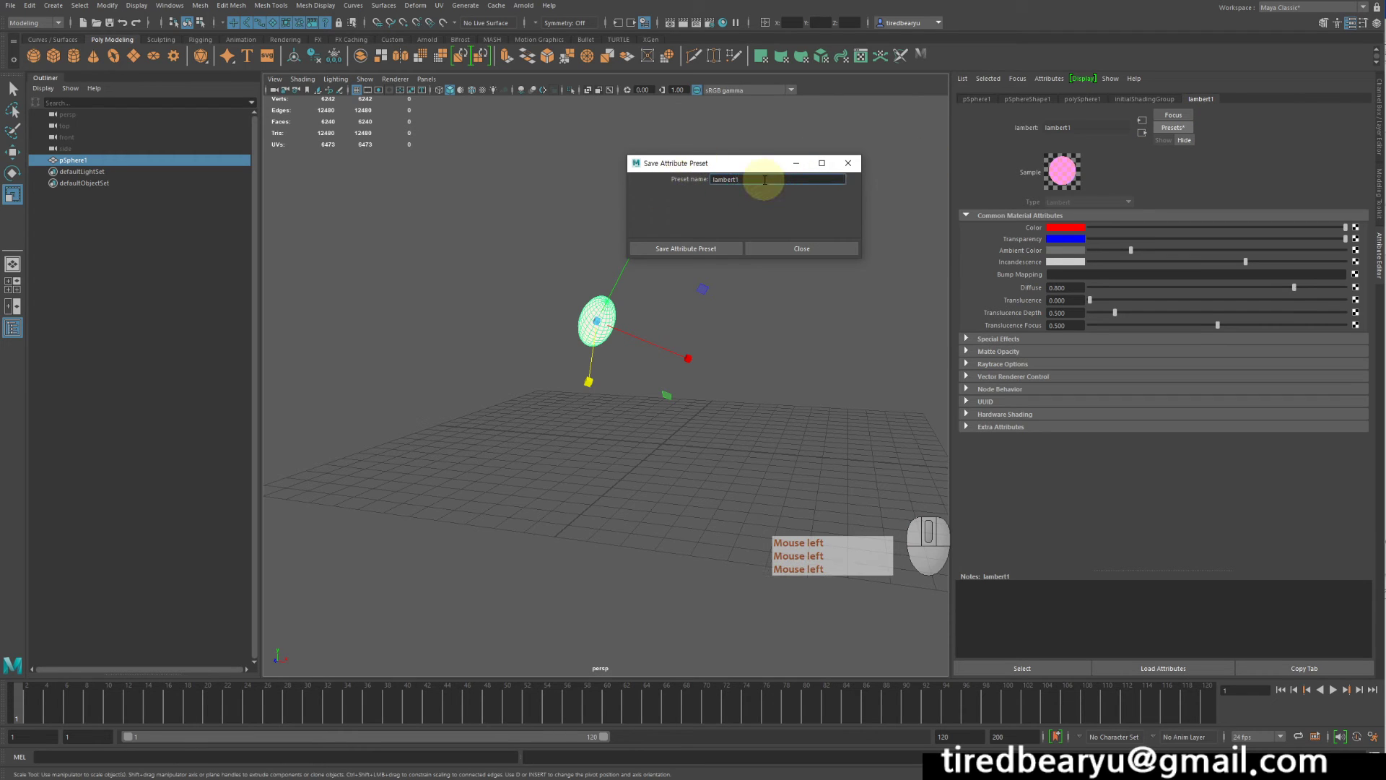
pyautogui.write('t')
pyautogui.press('BackSpace')
pyautogui.write('_')
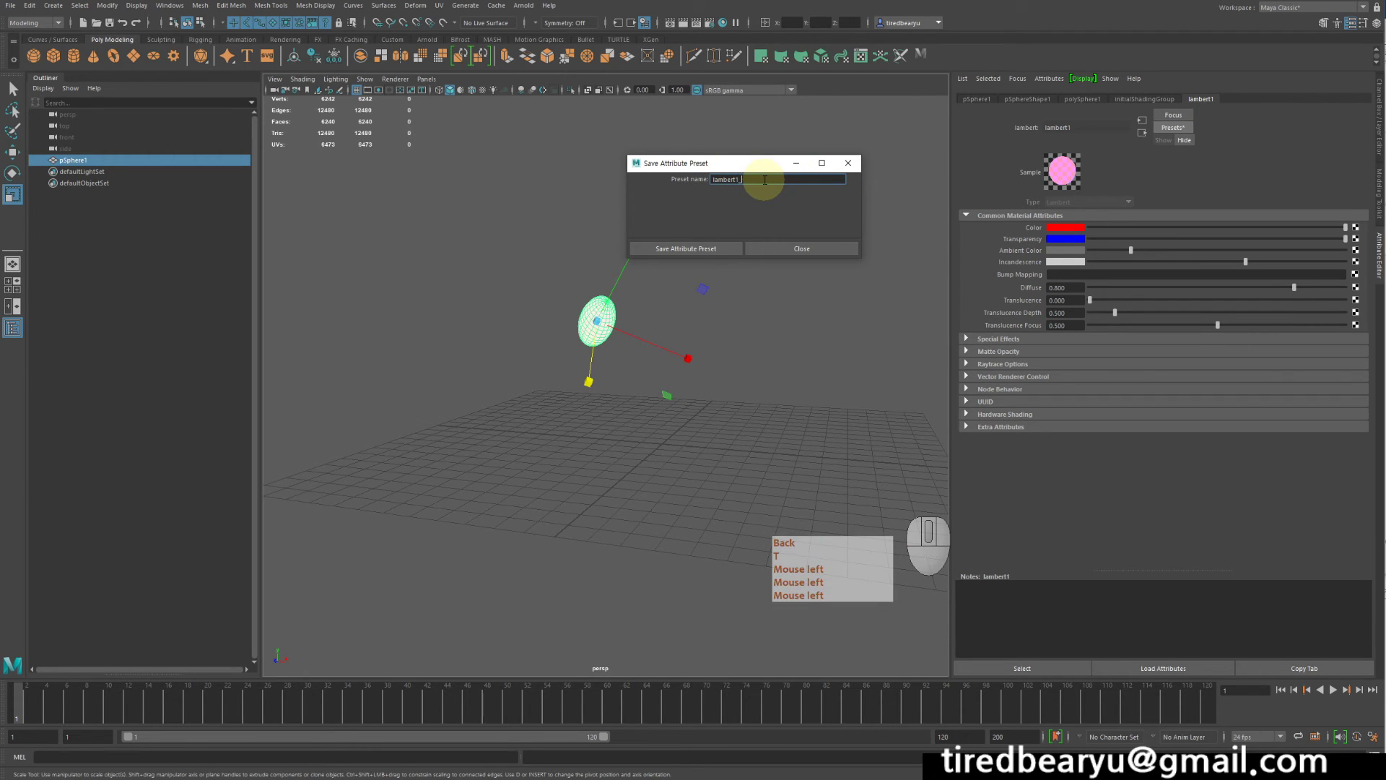
pyautogui.write('test')
pyautogui.press('Return')
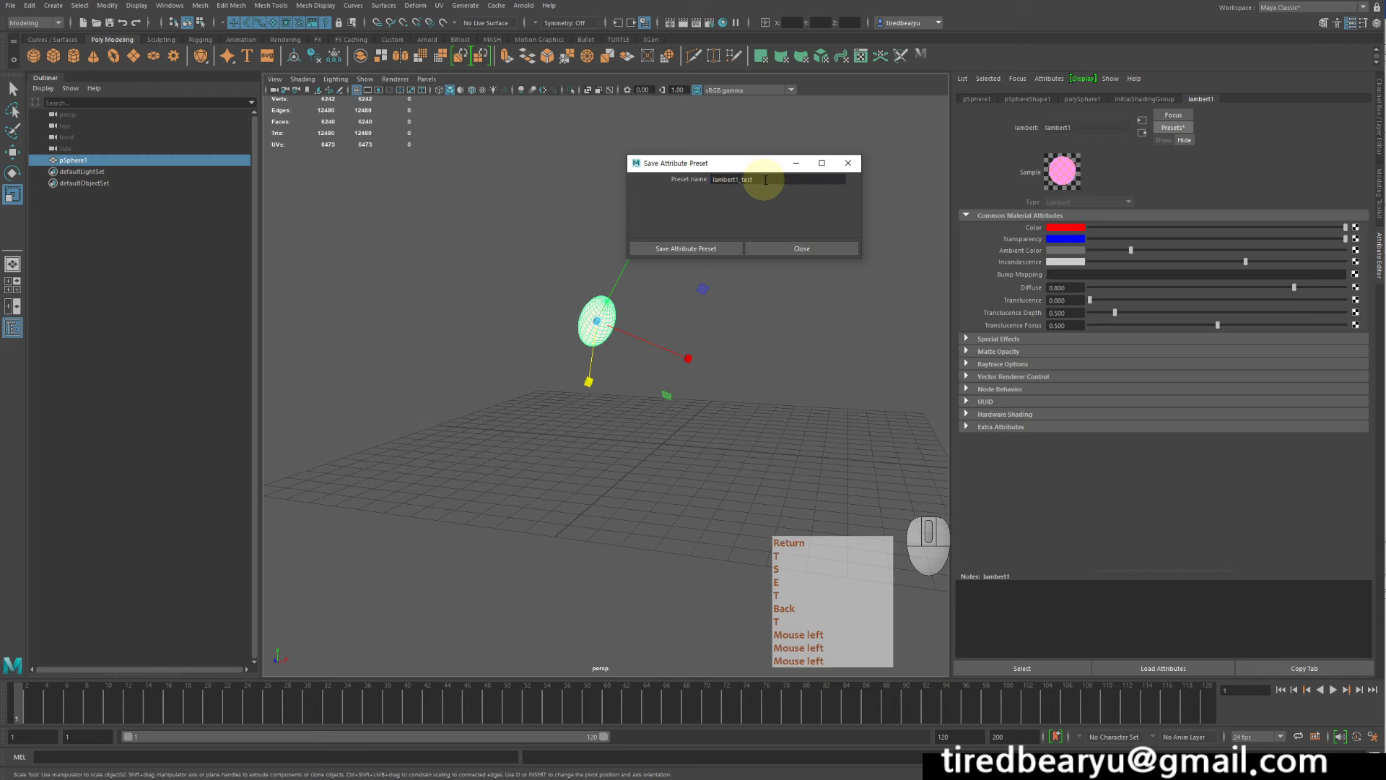
pyautogui.click(718, 246)
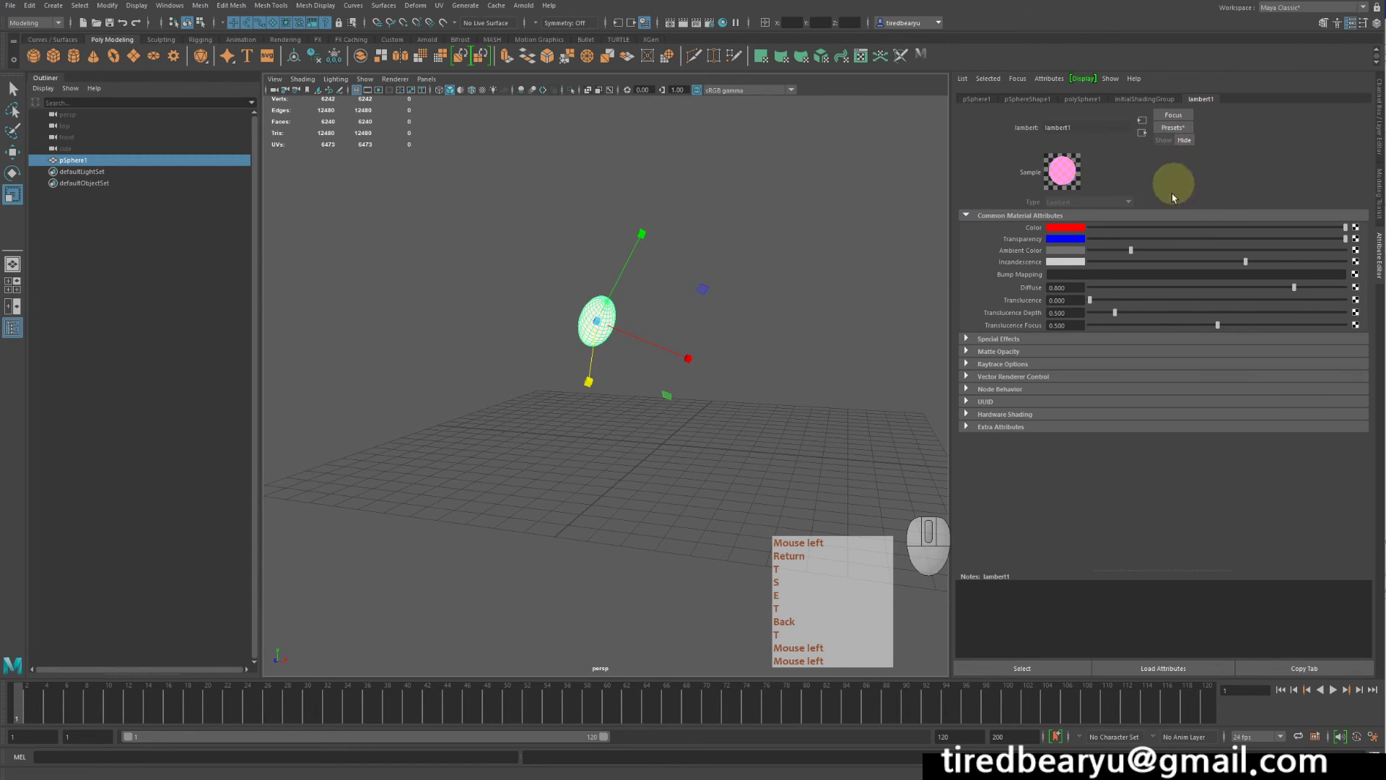
# - Turn lambert1's color and transparency black, lighten its ambient color, and set translucence to about 0.66, depth 3.487 and focus 0.574
pyautogui.click(1090, 227)
pyautogui.click(1090, 239)
pyautogui.click(1257, 250)
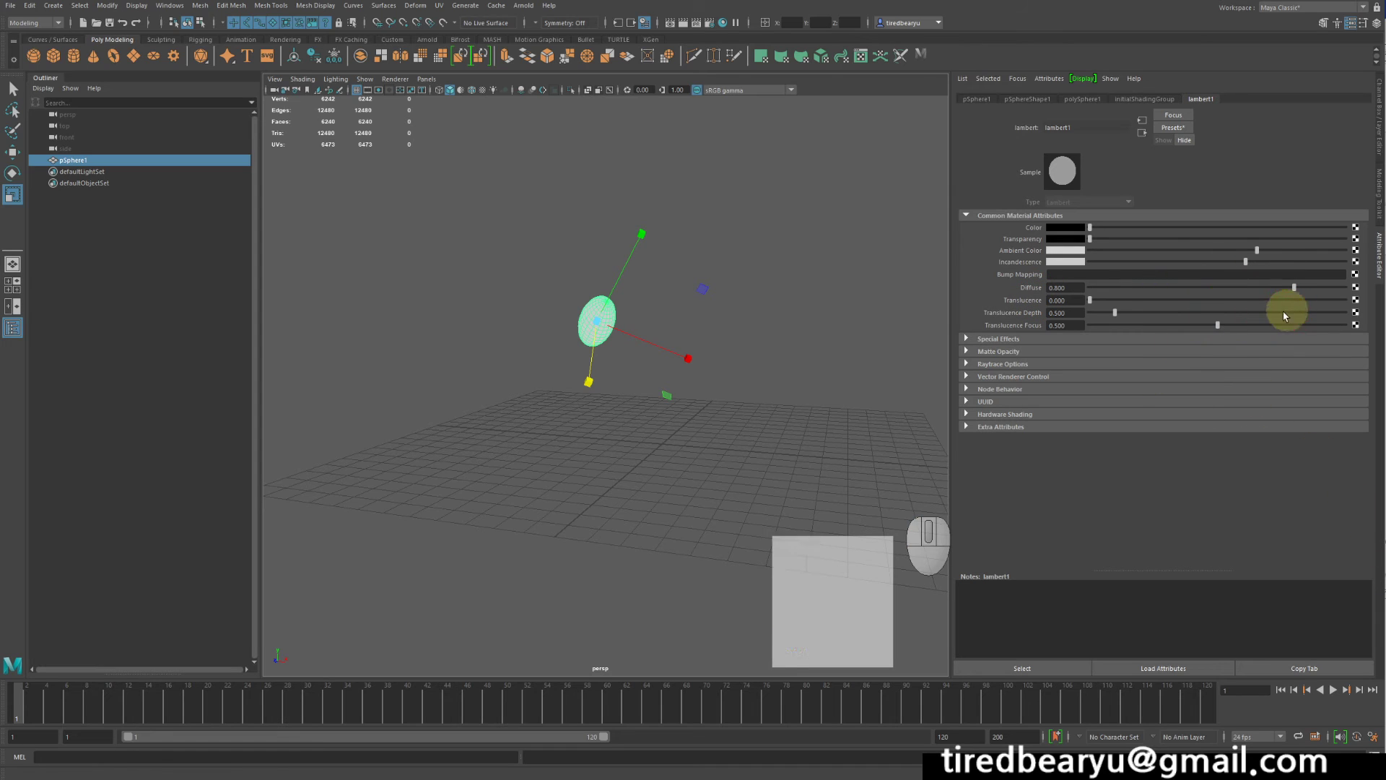
pyautogui.click(1237, 325)
pyautogui.click(1261, 299)
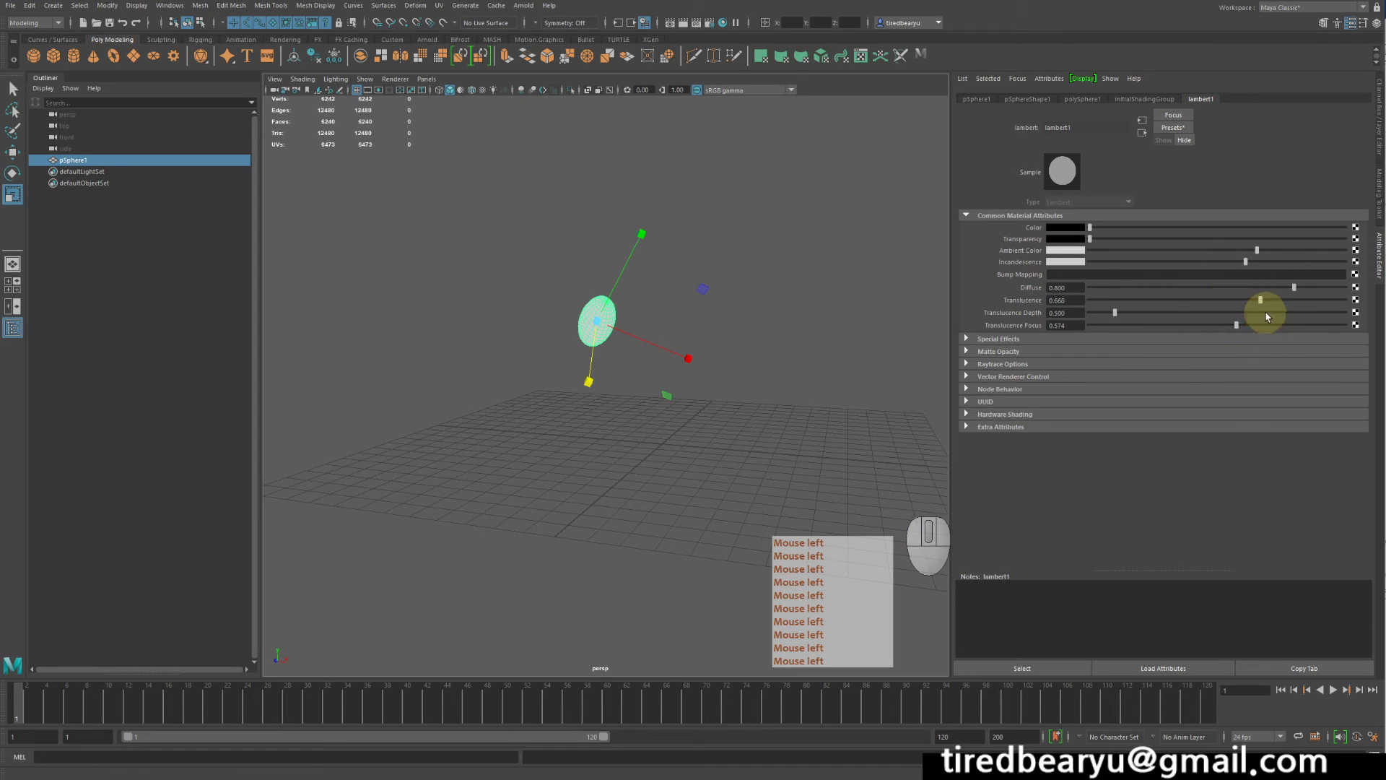
pyautogui.click(1266, 312)
# - Restore the lambert1 material by replacing its attributes with the lambert1_test preset
pyautogui.click(1172, 127)
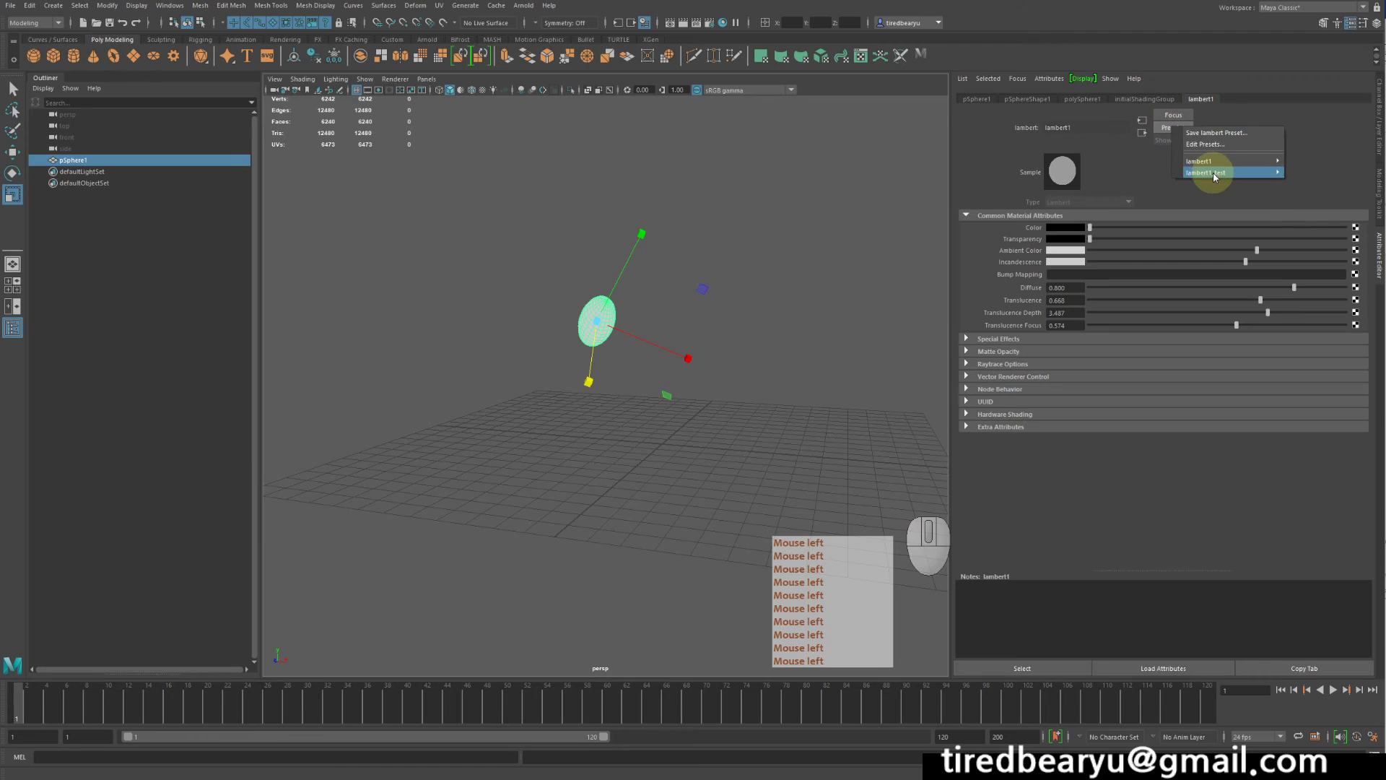
pyautogui.moveTo(1207, 172)
pyautogui.click(1336, 173)
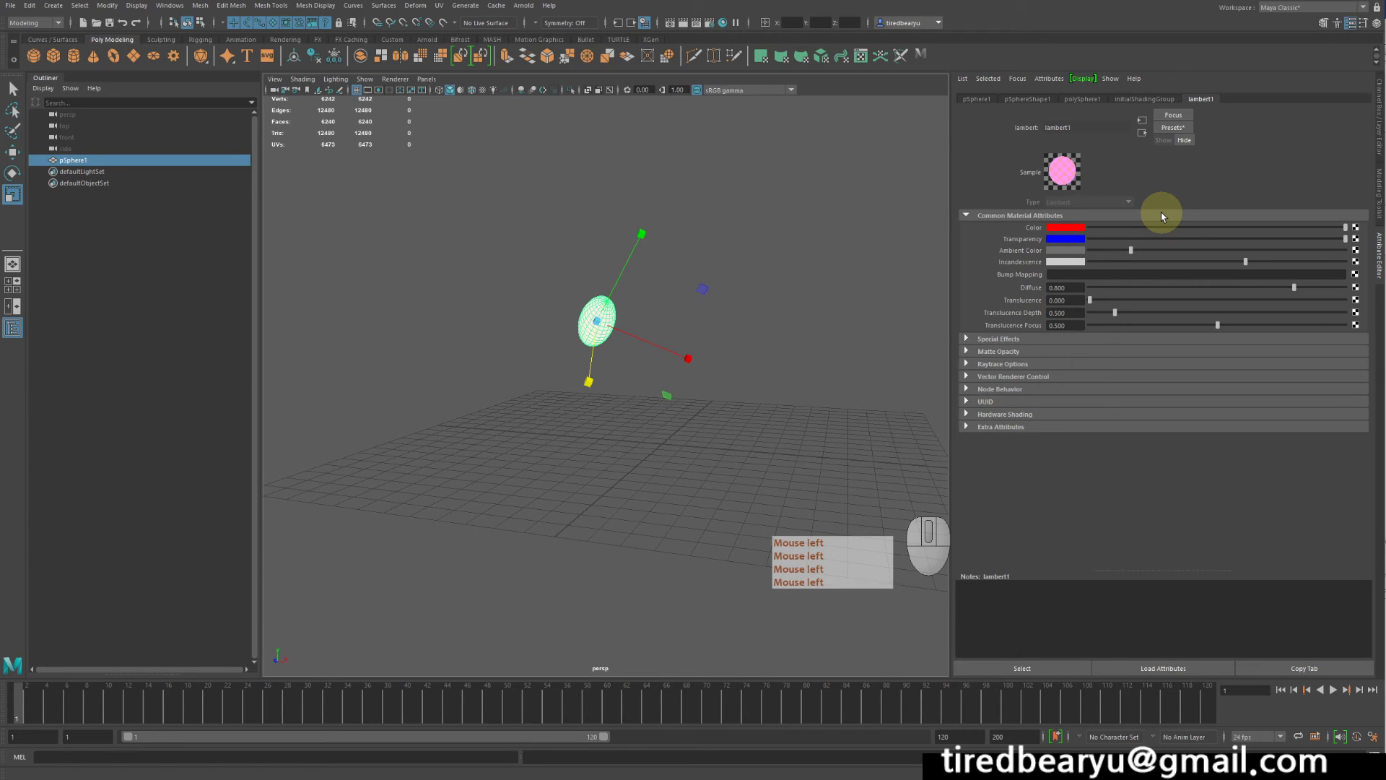
# - Create a second polygon sphere at the grid's centre and convert it to an nCloth object
pyautogui.click(33, 56)
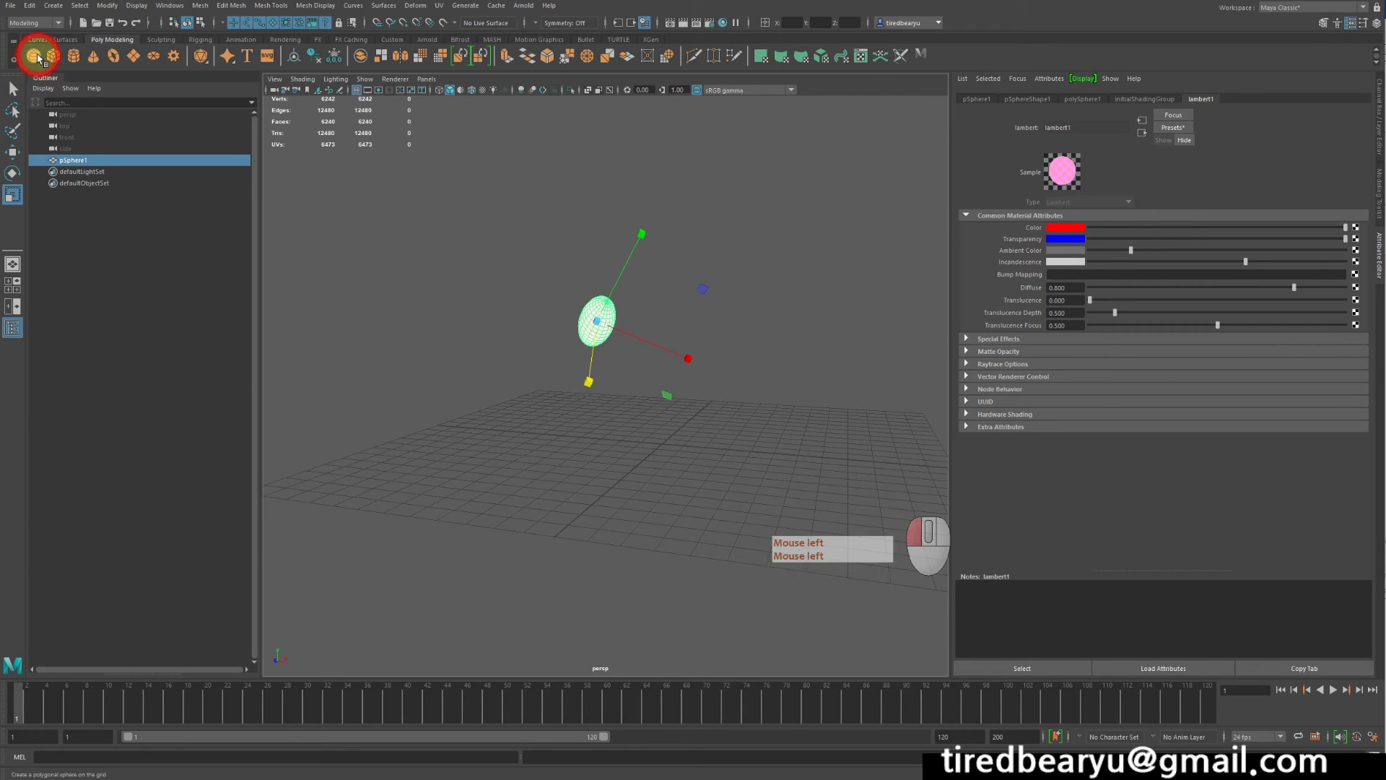
pyautogui.press('w')
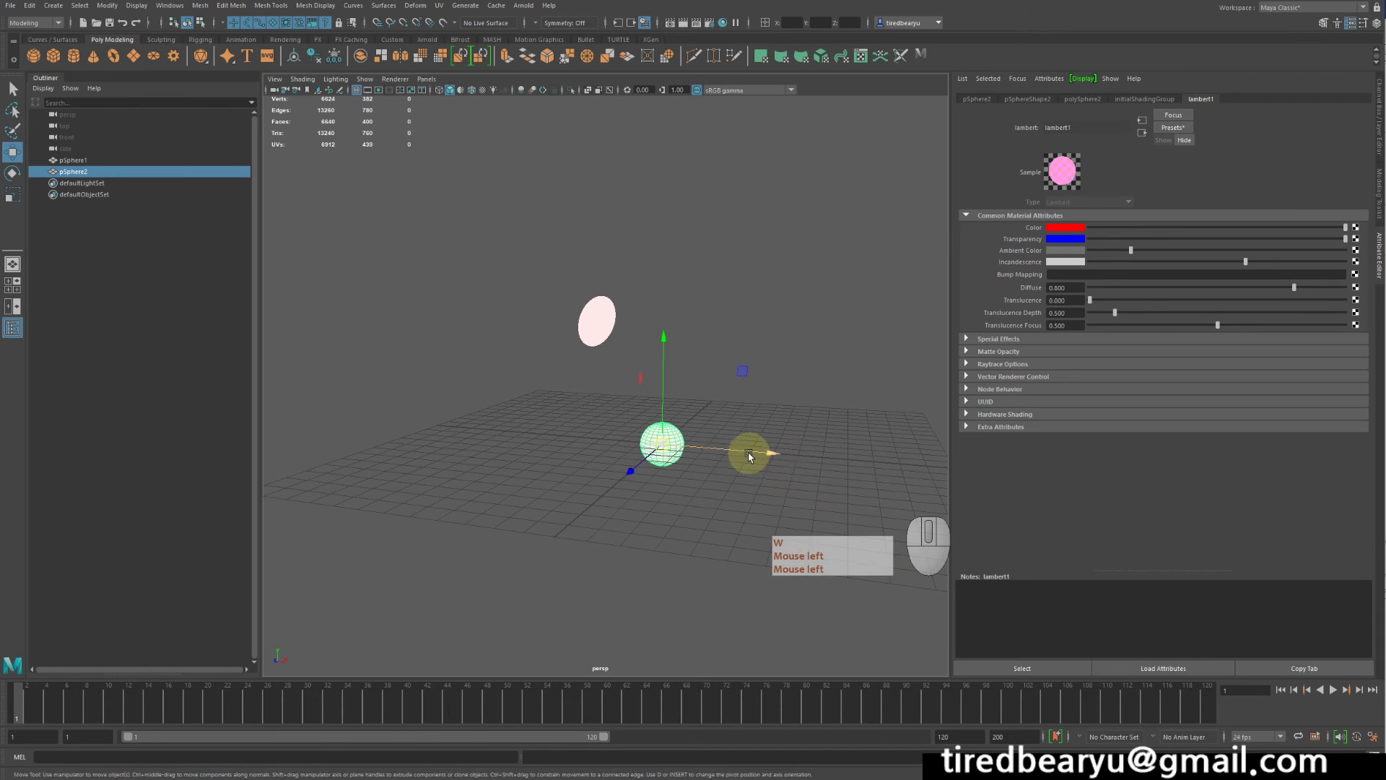
pyautogui.keyDown('alt'); pyautogui.moveTo(746, 452); pyautogui.dragTo(765, 433); pyautogui.keyUp('alt')
pyautogui.moveTo(765, 434)
pyautogui.keyDown('alt'); pyautogui.mouseDown(button='middle')
pyautogui.moveTo(778, 424)
pyautogui.moveTo(756, 414)
pyautogui.mouseUp(button='middle'); pyautogui.keyUp('alt')
pyautogui.click(318, 40)
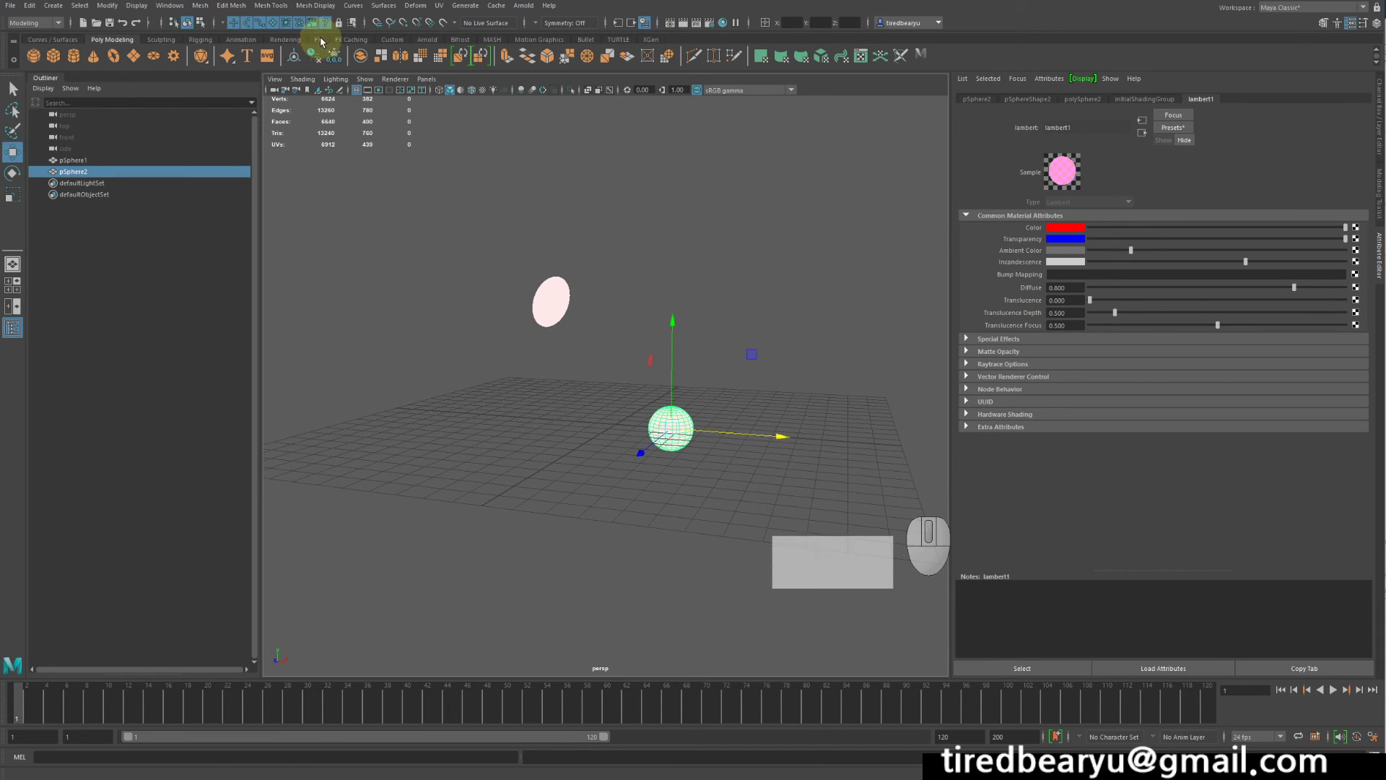
pyautogui.click(515, 65)
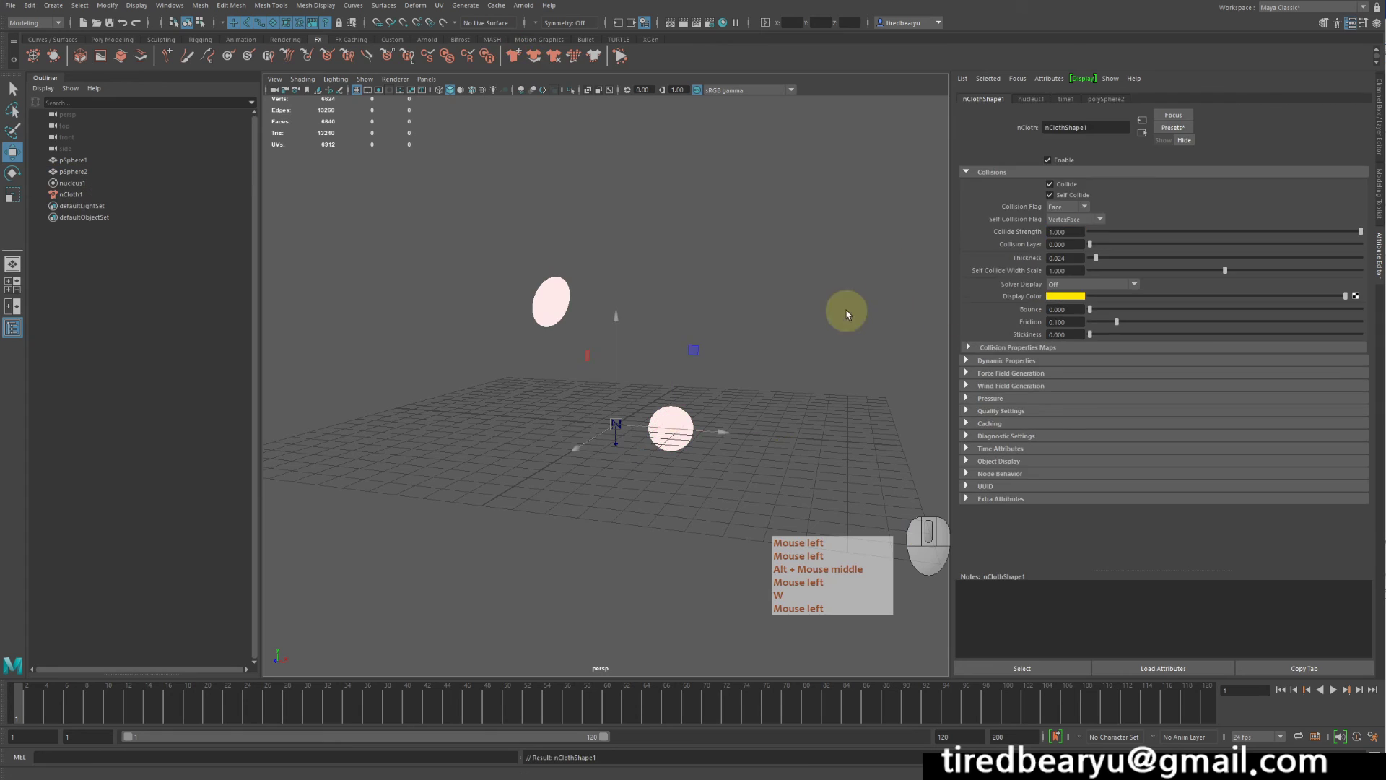
# - Select the nCloth sphere on the grid and replace its nClothShape1 attributes with the built-in tshirt preset
pyautogui.click(816, 332)
pyautogui.click(667, 433)
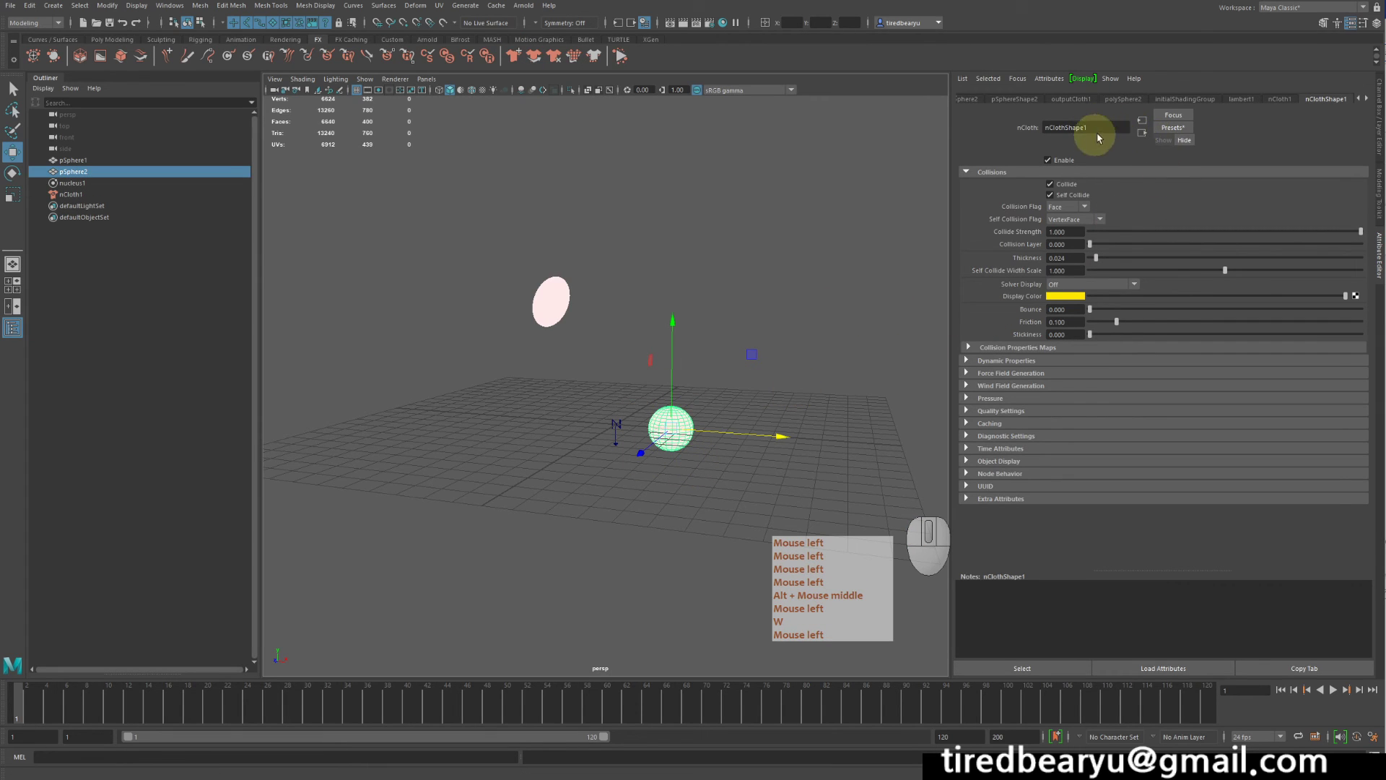
pyautogui.click(1177, 131)
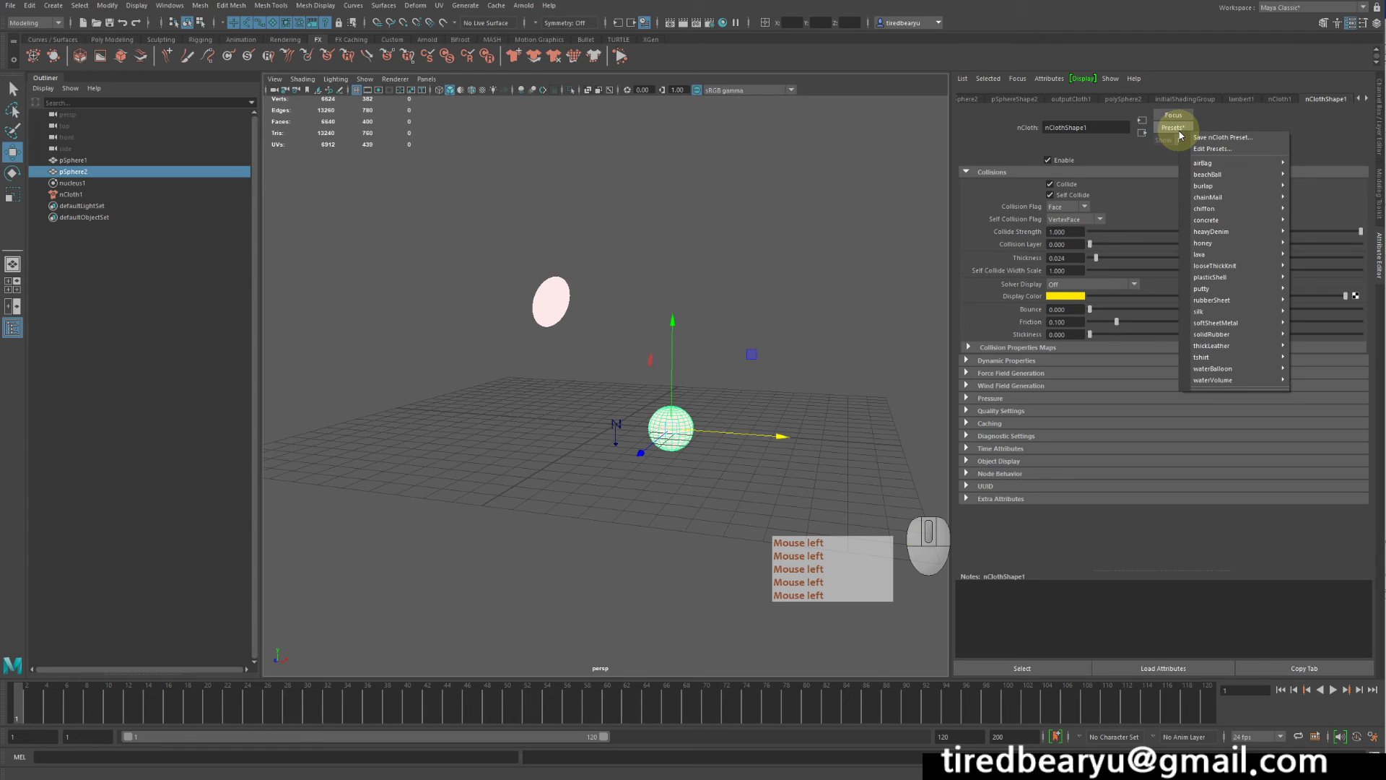
pyautogui.moveTo(1252, 171)
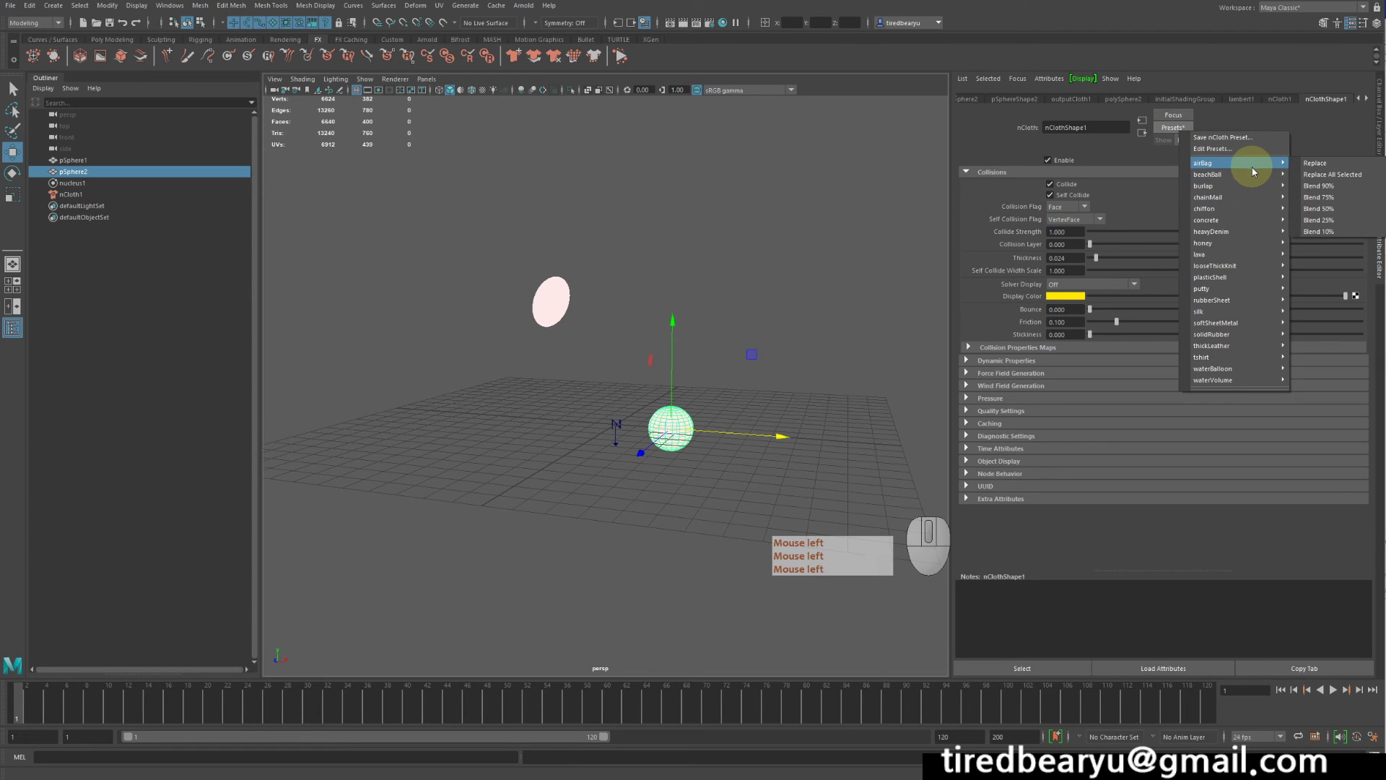
pyautogui.moveTo(1212, 175)
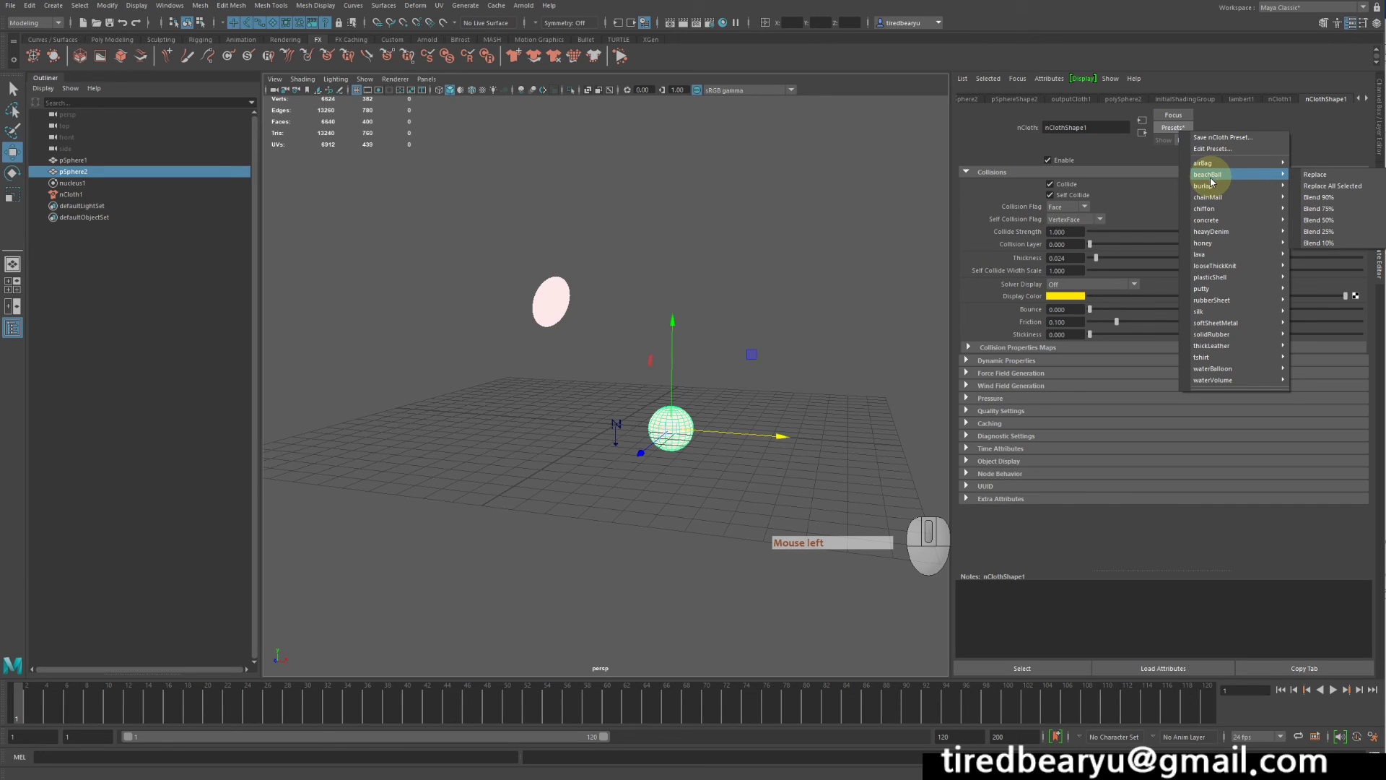
pyautogui.moveTo(1223, 250)
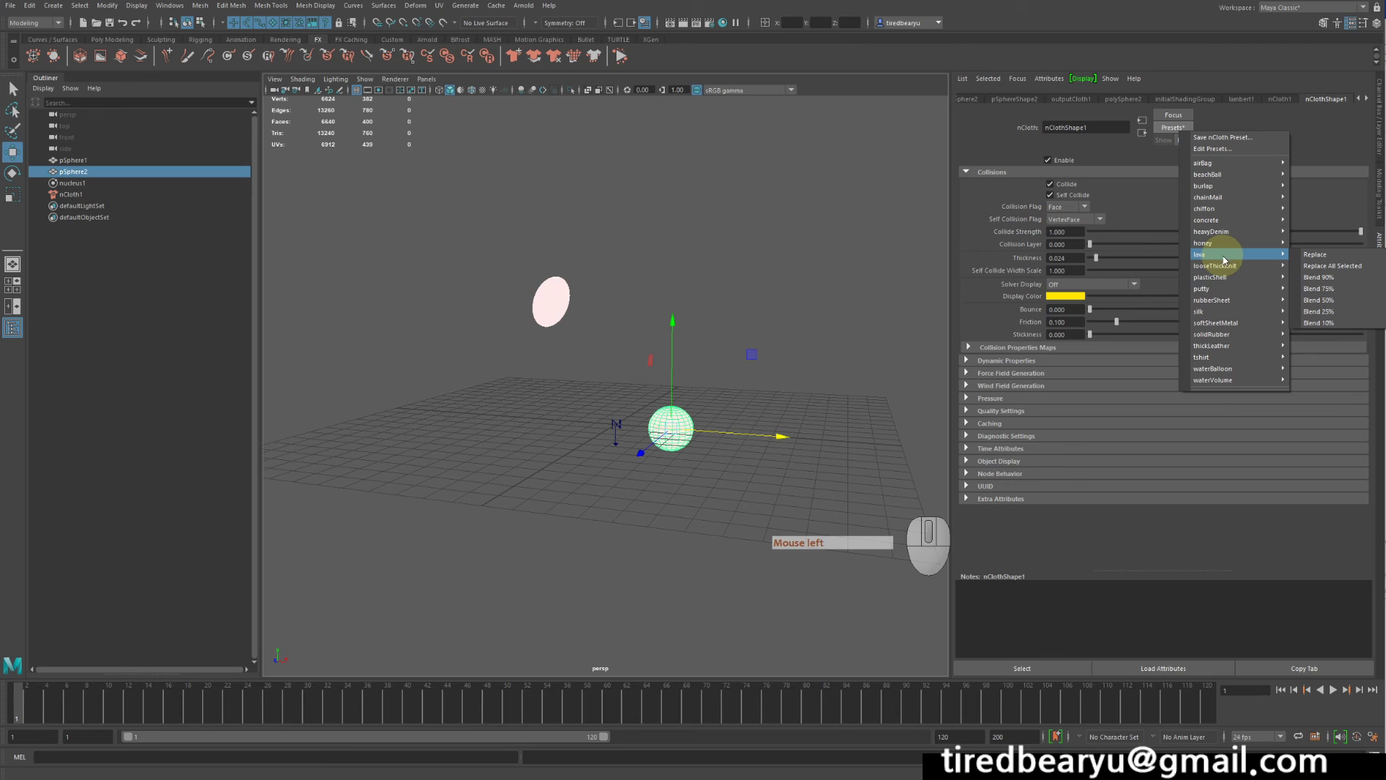
pyautogui.moveTo(1229, 312)
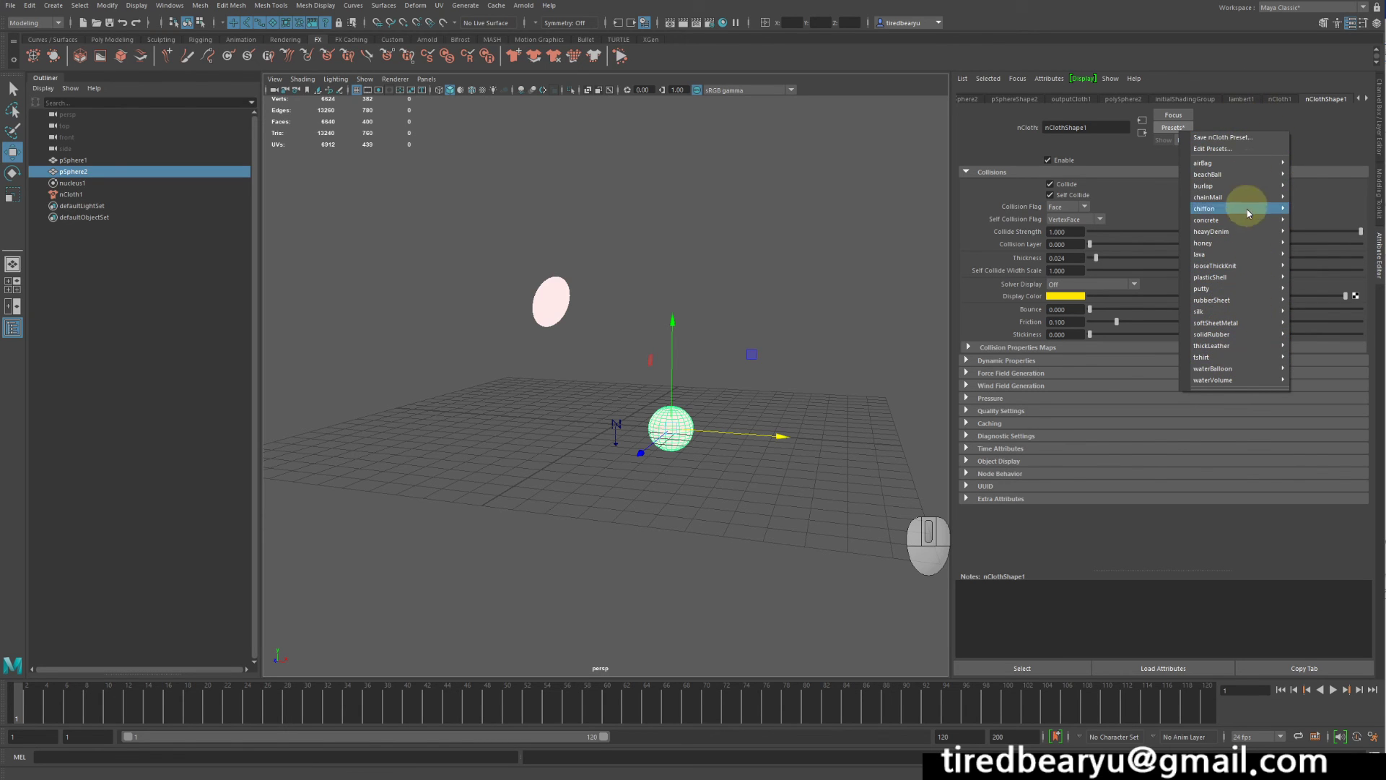
pyautogui.moveTo(1241, 358)
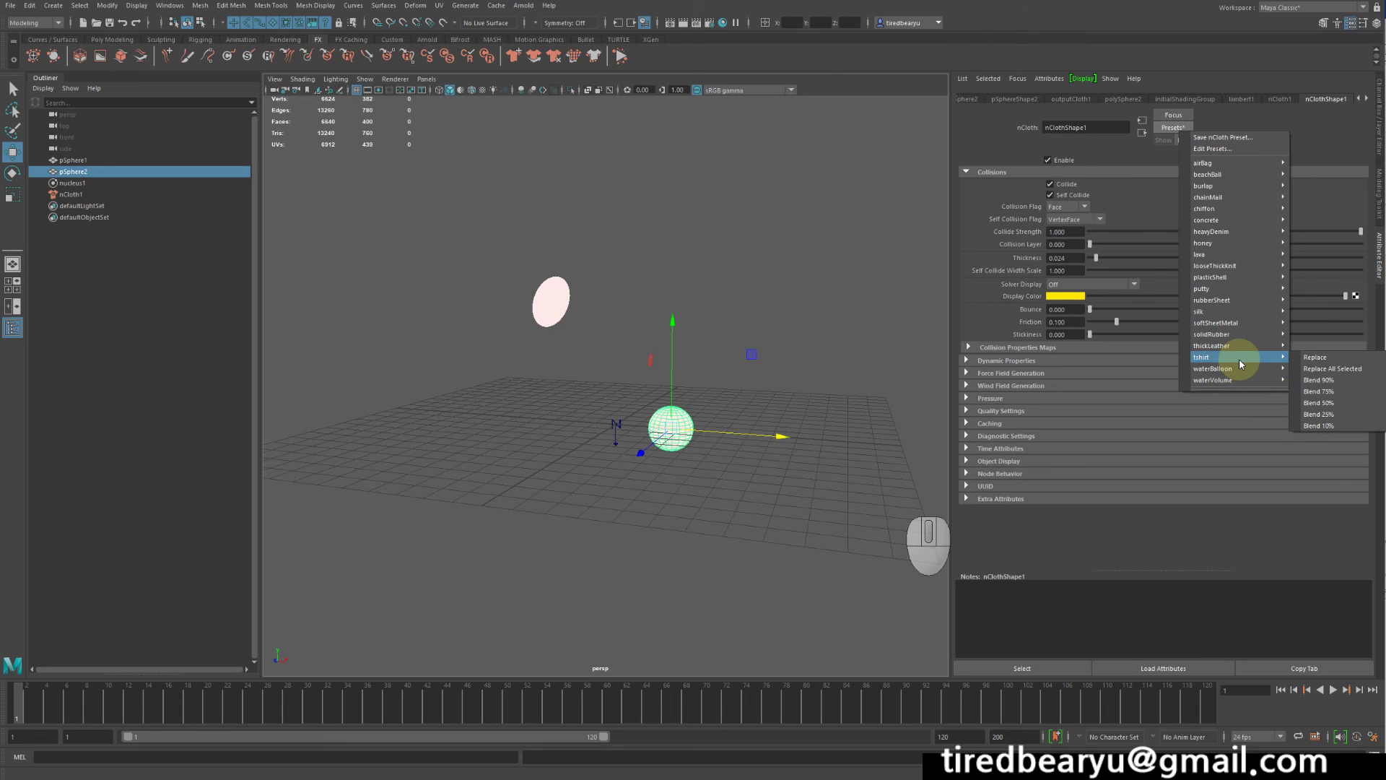
pyautogui.click(1332, 357)
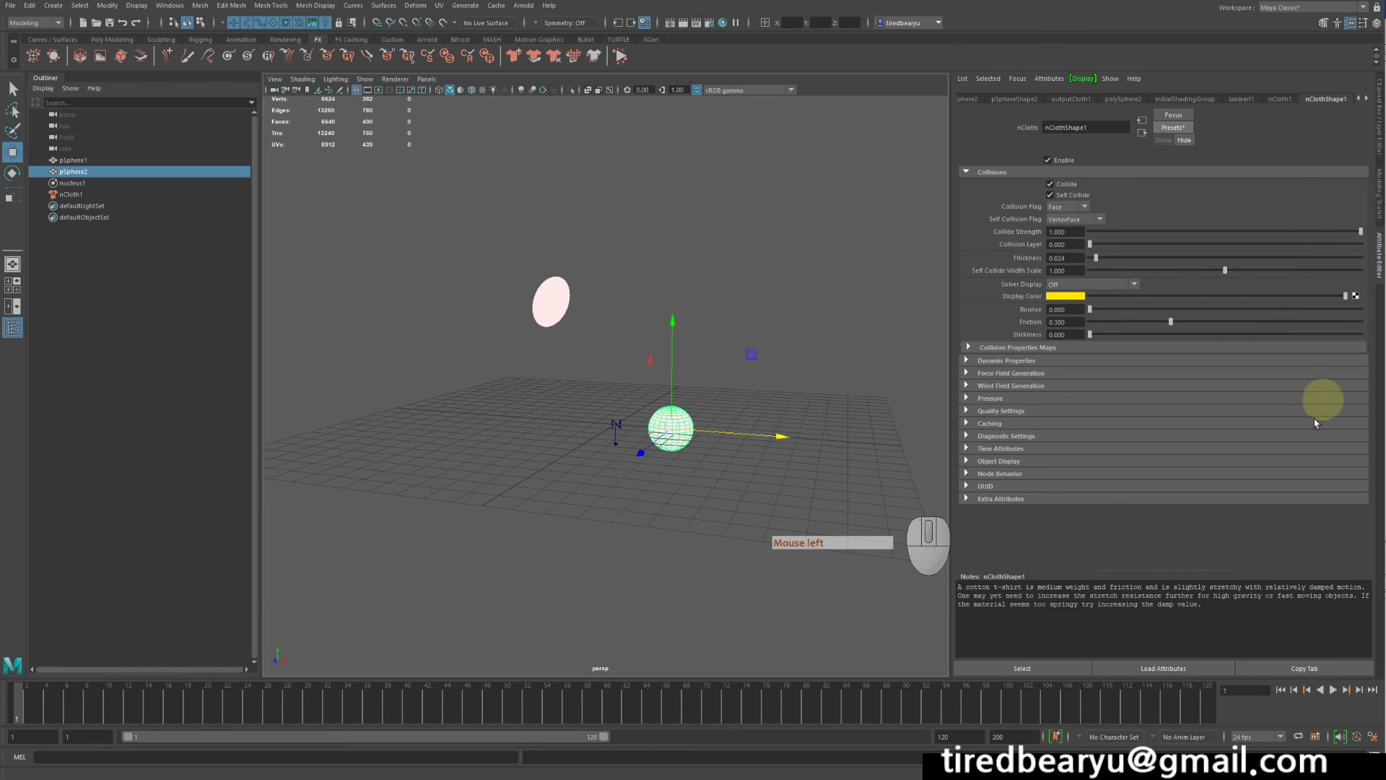
# - Blend the lava preset into the nCloth sphere's nClothShape1 attributes at 50%
pyautogui.click(1163, 126)
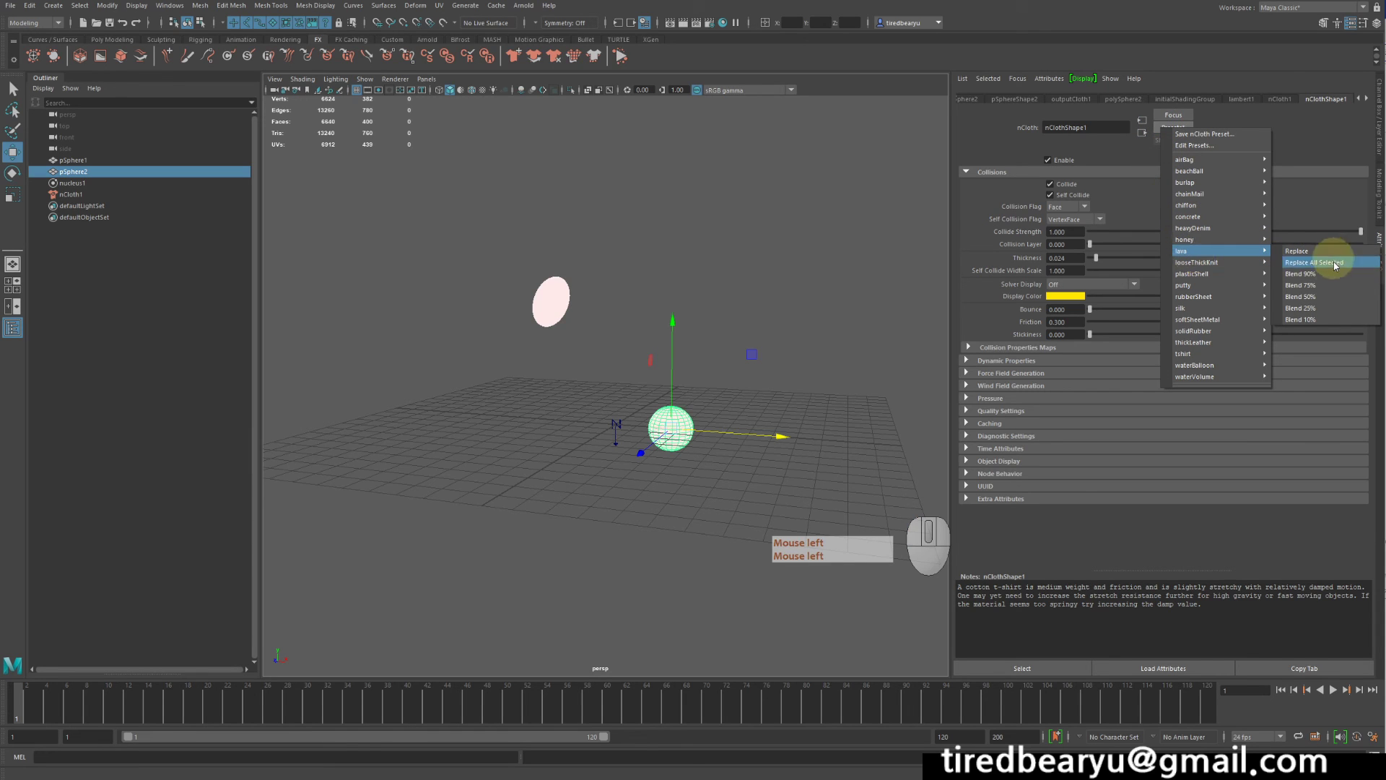
pyautogui.click(1330, 296)
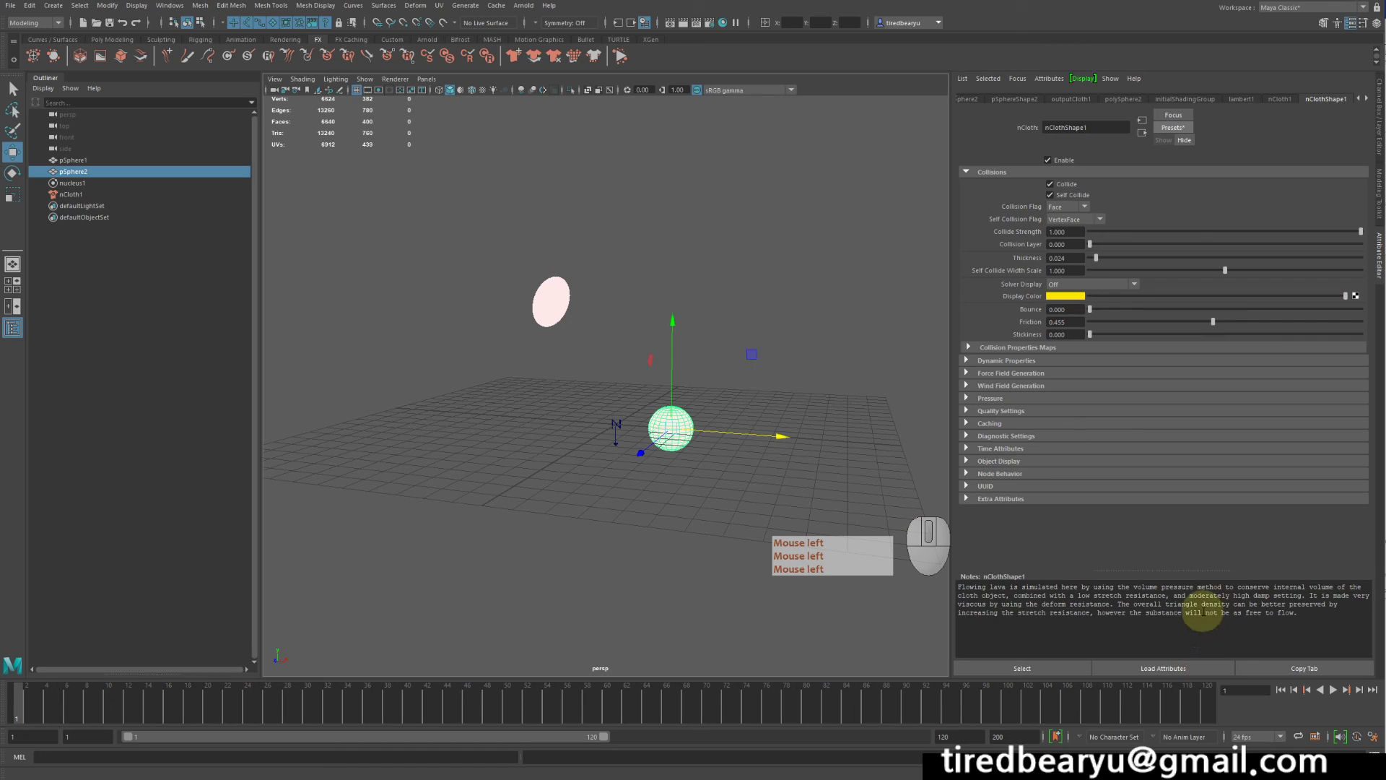